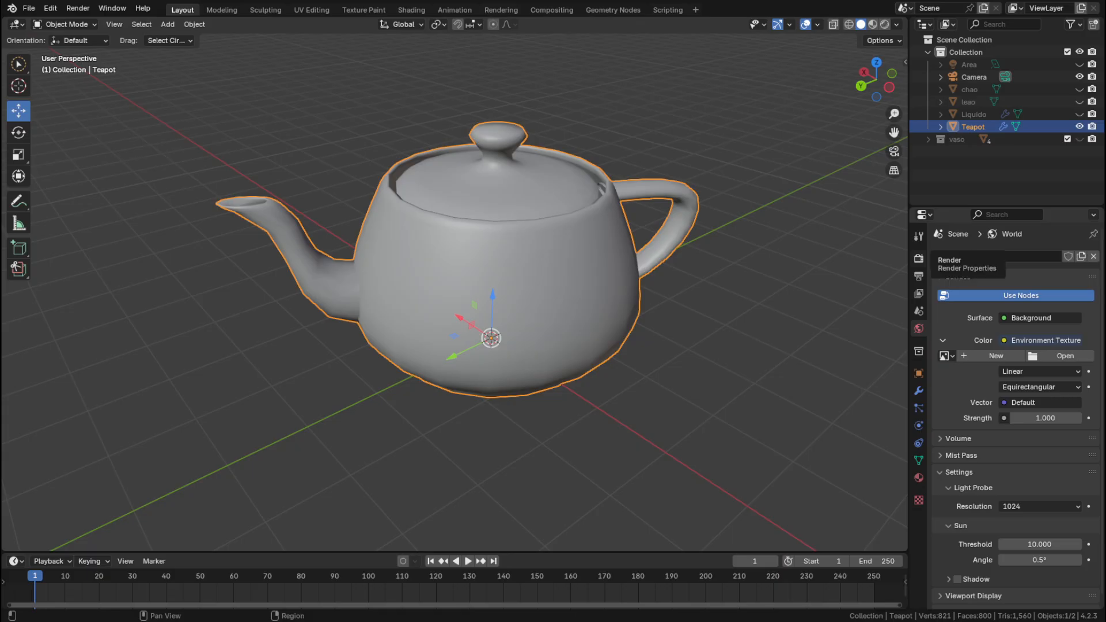
# Display the scene's render engine and sampling settings and deselect the teapot.
pyautogui.click(919, 259)
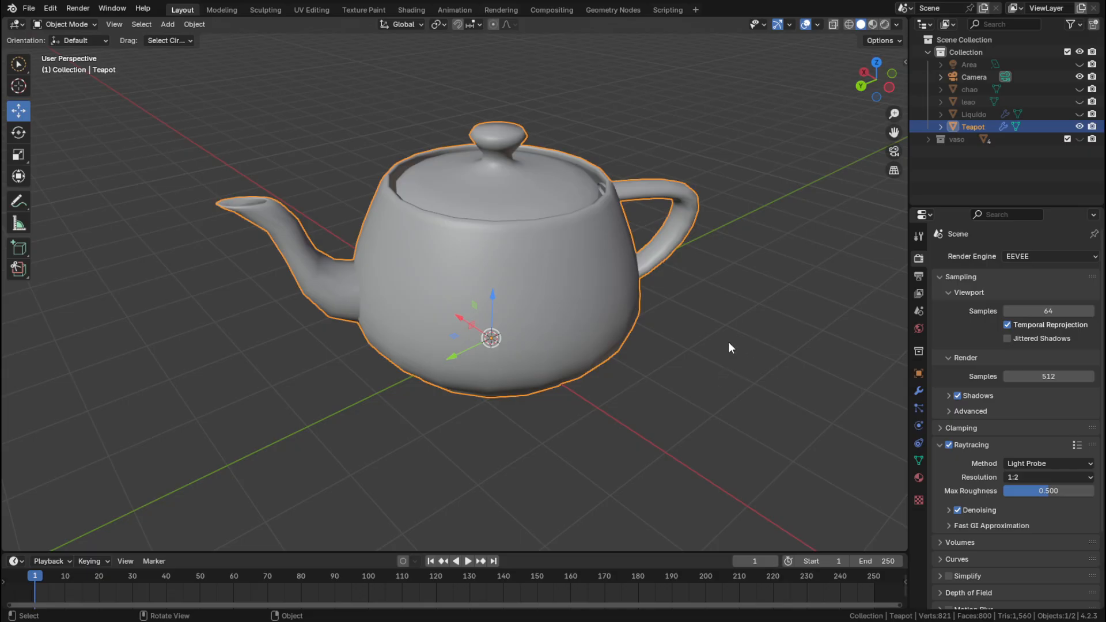
pyautogui.click(703, 324)
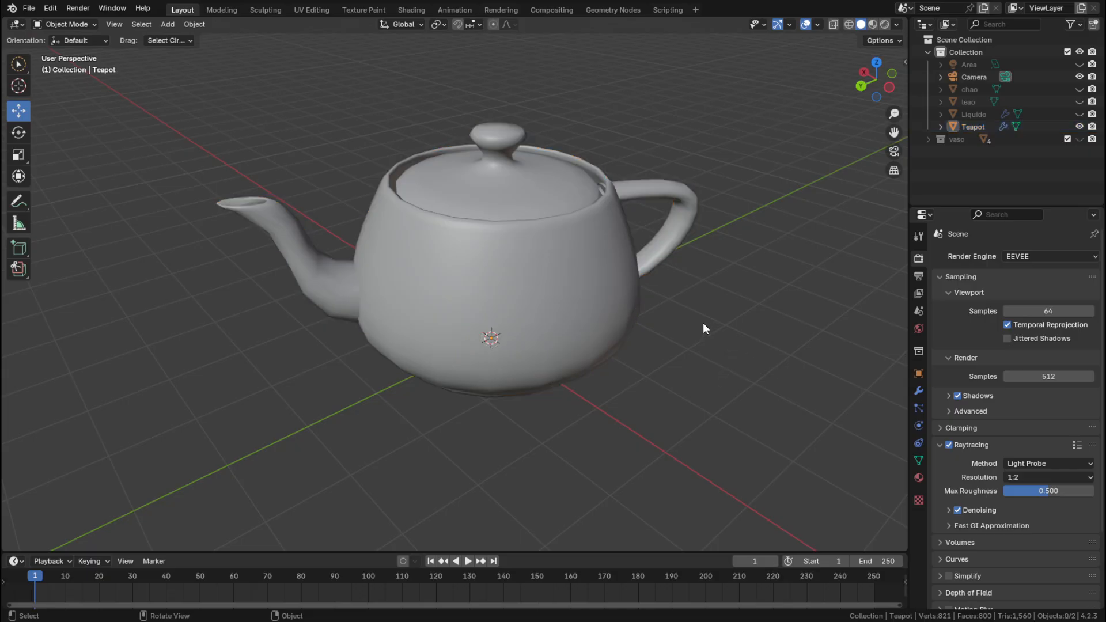
pyautogui.moveTo(488, 287); pyautogui.dragTo(493, 331, button='middle')
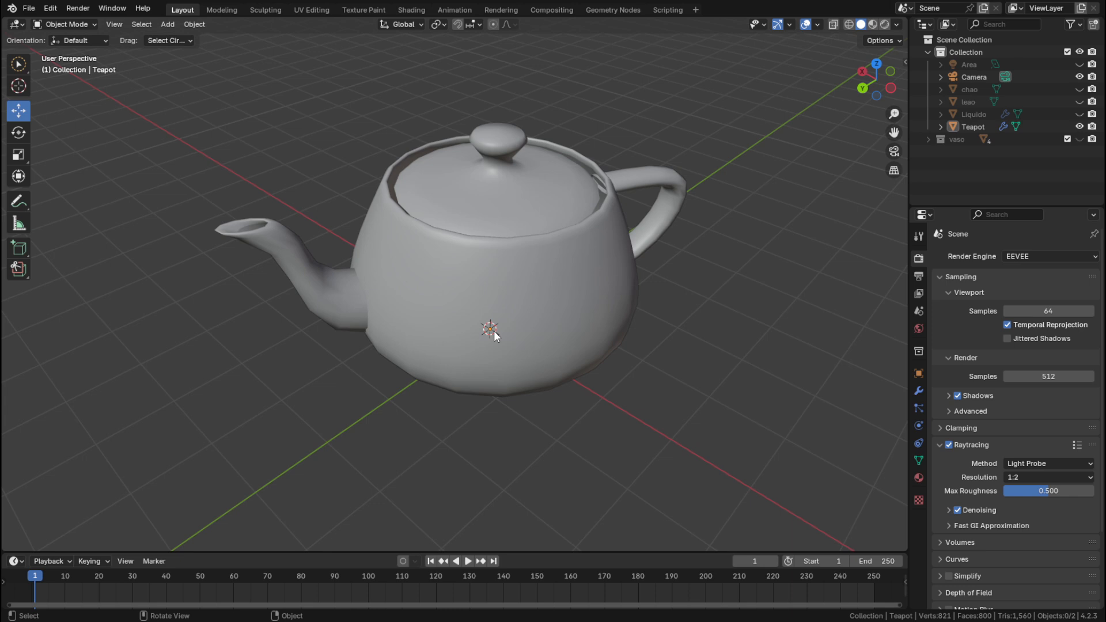
# Select the teapot and display its material slots.
pyautogui.click(537, 298)
pyautogui.moveTo(599, 361)
pyautogui.mouseDown(button='middle')
pyautogui.moveTo(620, 343)
pyautogui.moveTo(603, 336)
pyautogui.moveTo(610, 361)
pyautogui.mouseUp(button='middle')
pyautogui.click(918, 478)
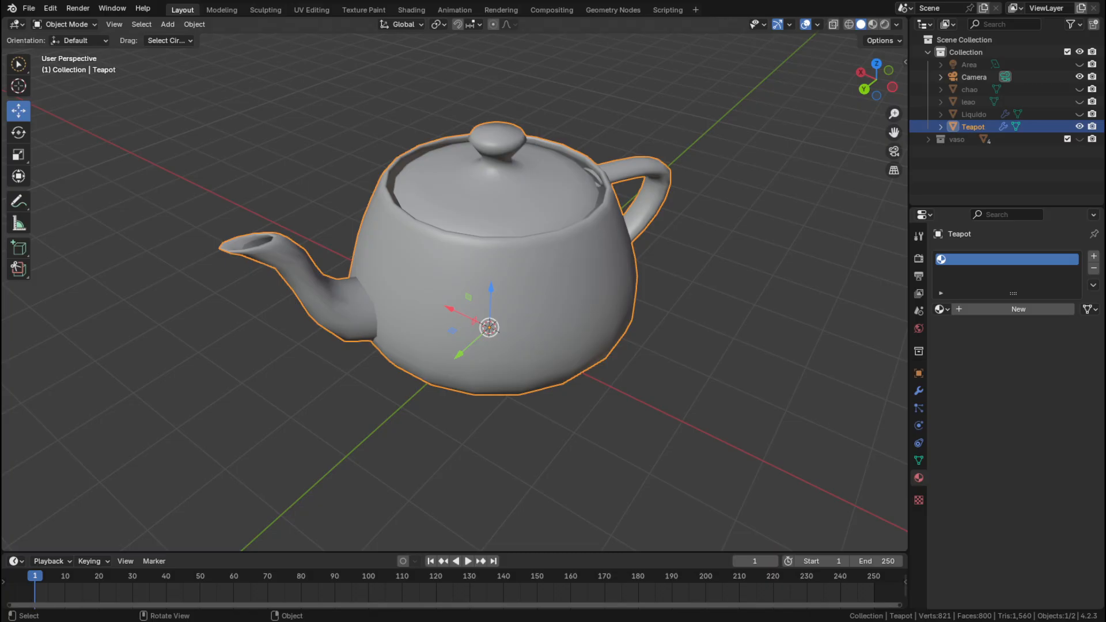
pyautogui.keyDown('shift'); pyautogui.moveTo(542, 368); pyautogui.dragTo(585, 378, button='middle'); pyautogui.keyUp('shift')
pyautogui.scroll(1, 586, 377)
pyautogui.moveTo(593, 376); pyautogui.dragTo(602, 370, button='middle')
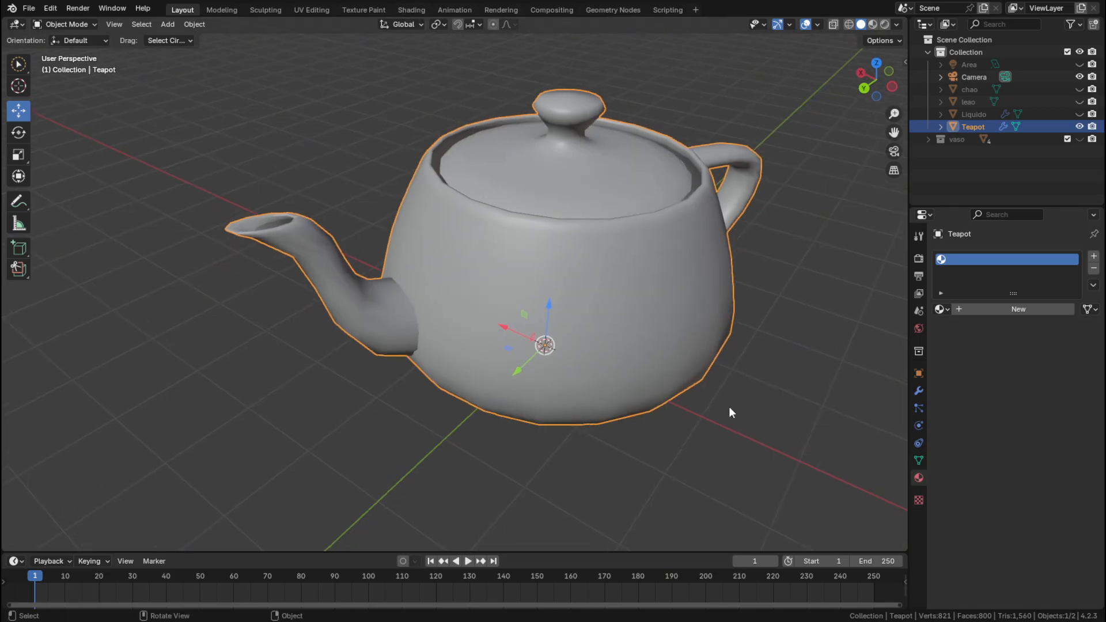
# Switch to the Shading workspace and create a new material for the teapot.
pyautogui.click(415, 10)
pyautogui.scroll(3, 541, 238)
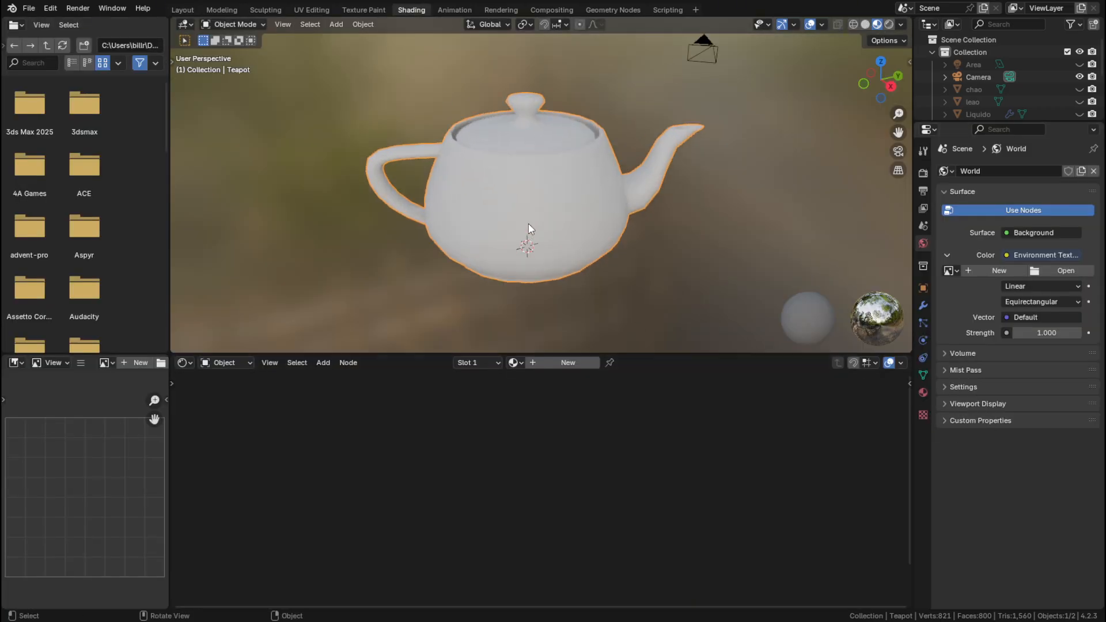
pyautogui.scroll(2, 530, 228)
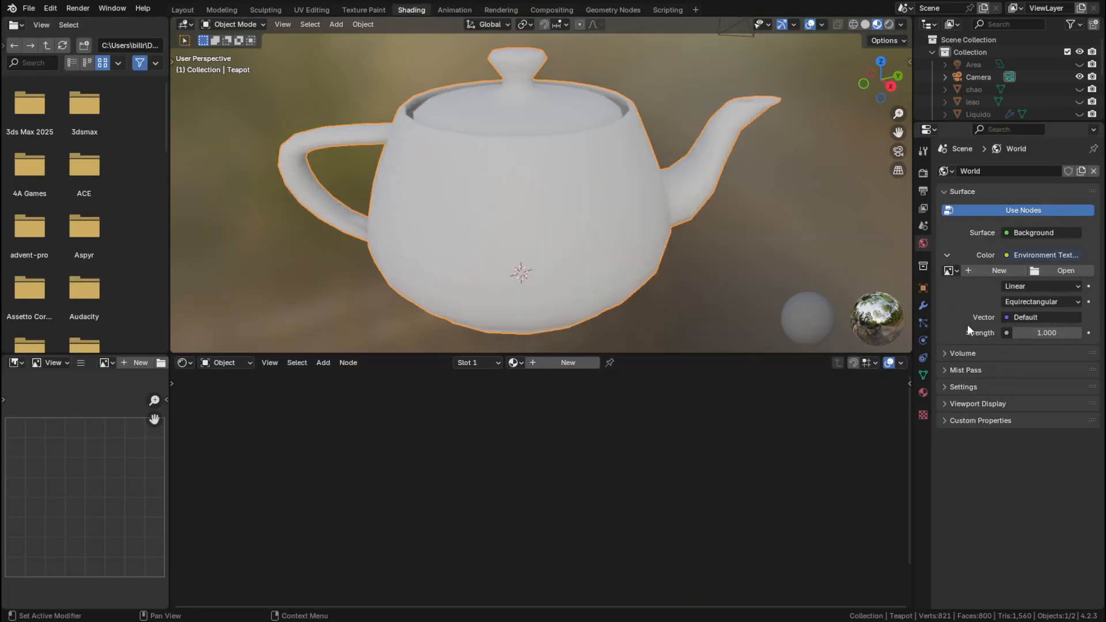
pyautogui.click(923, 392)
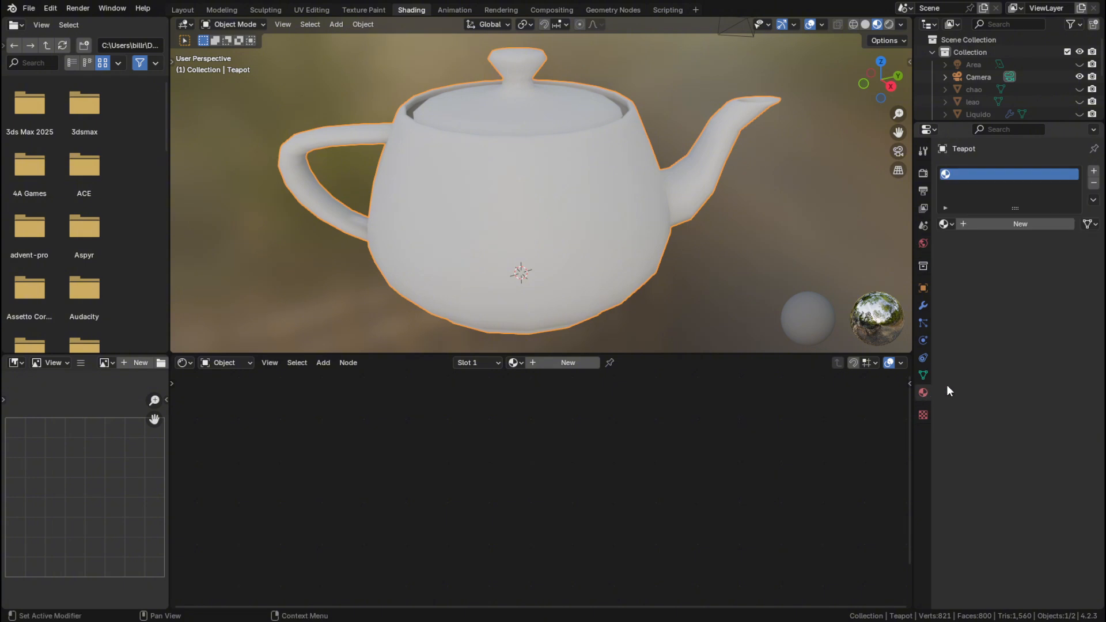
pyautogui.click(1014, 226)
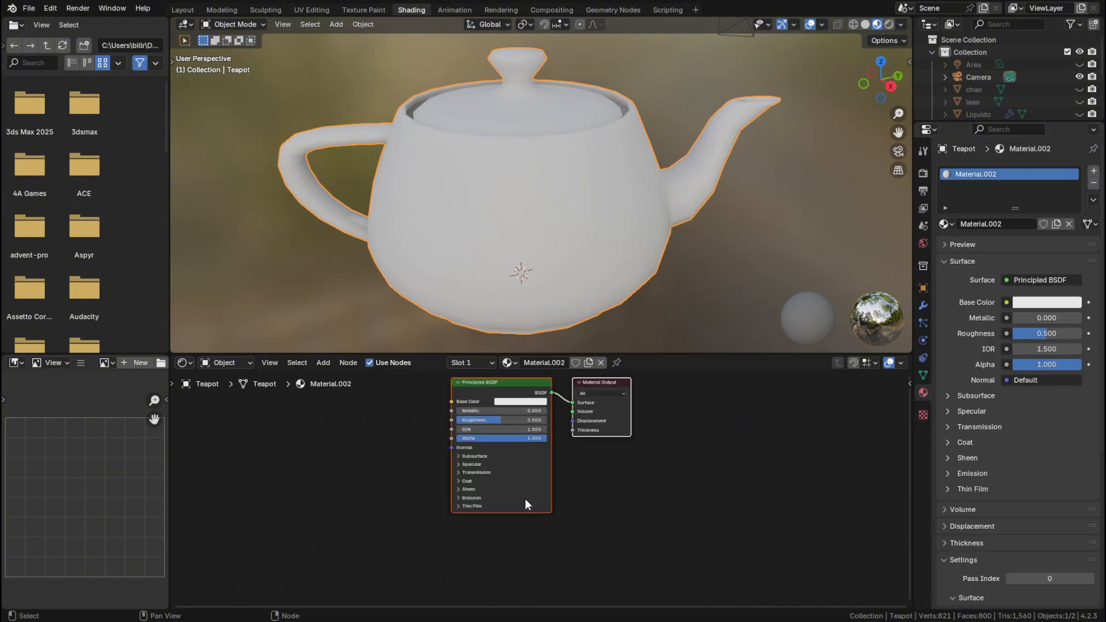
# Replace the material's Principled BSDF node with a Glass BSDF node.
pyautogui.moveTo(527, 501); pyautogui.dragTo(518, 516, button='middle')
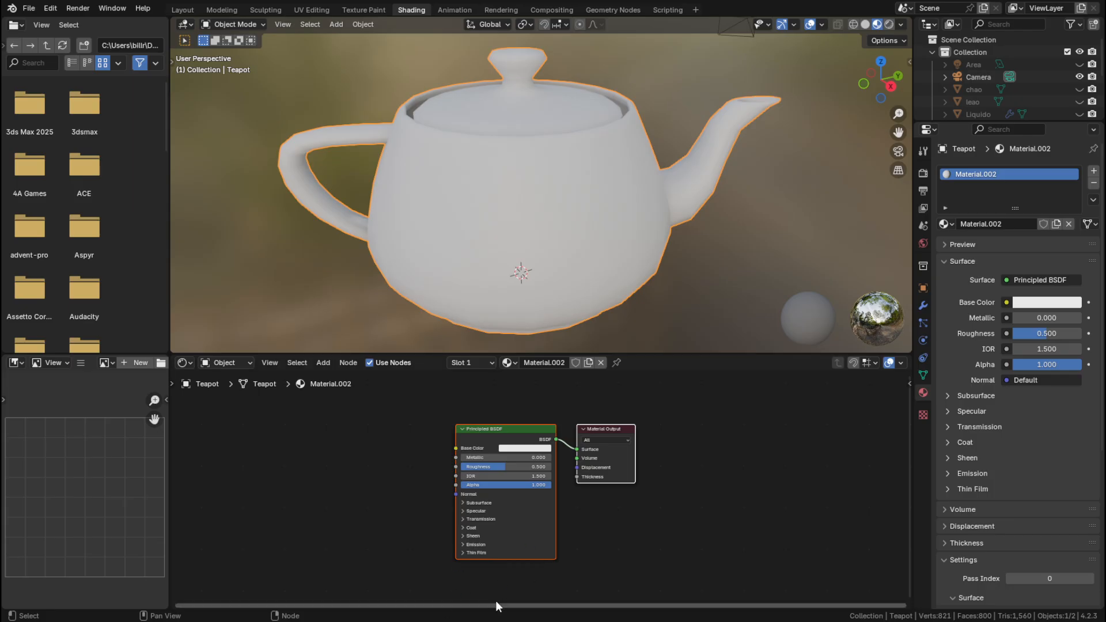
pyautogui.click(512, 431)
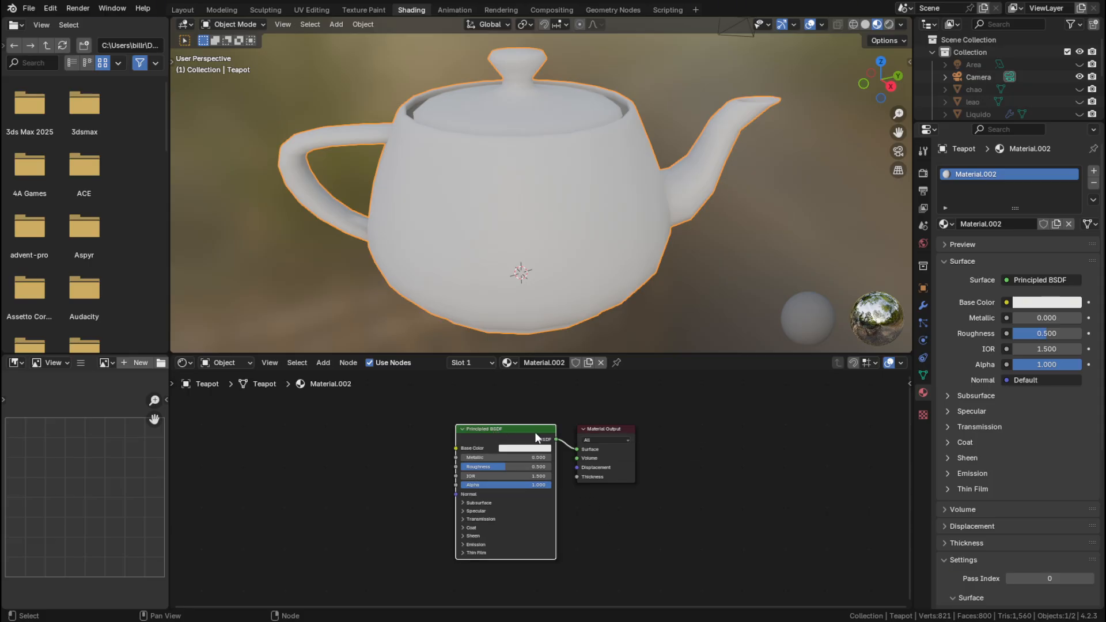
pyautogui.press('x')
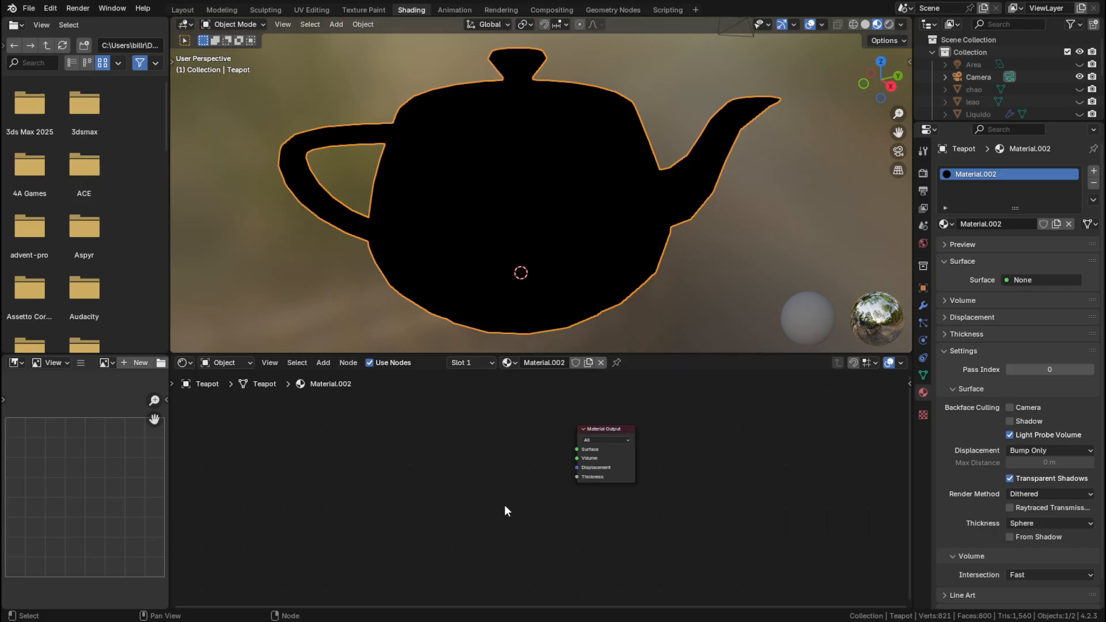
pyautogui.hotkey('shift', 'a')
pyautogui.moveTo(466, 496)
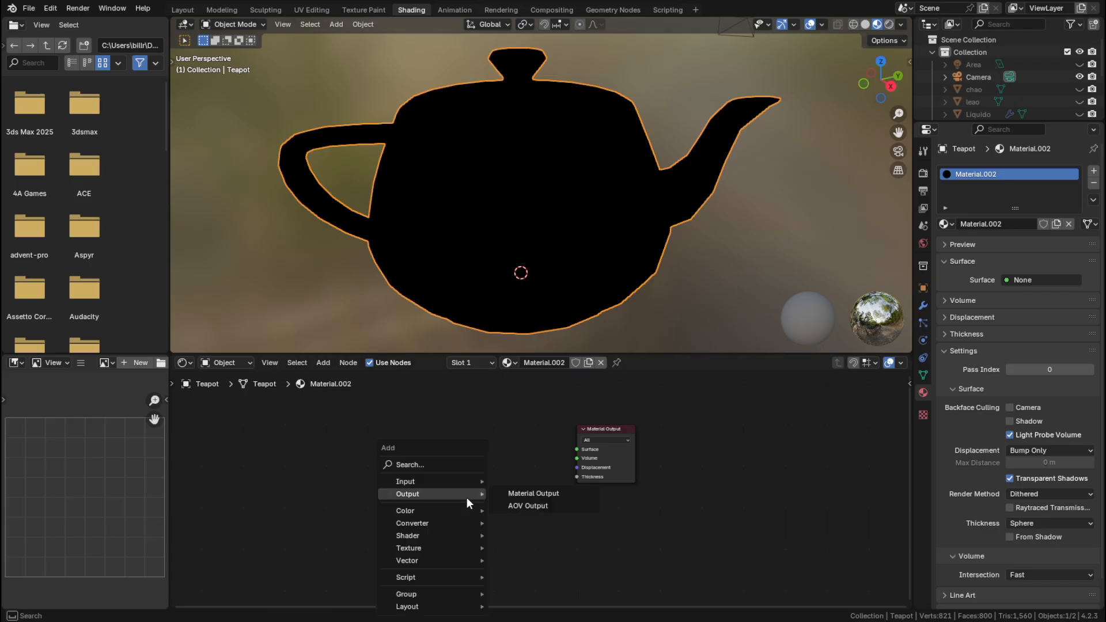
pyautogui.write('g')
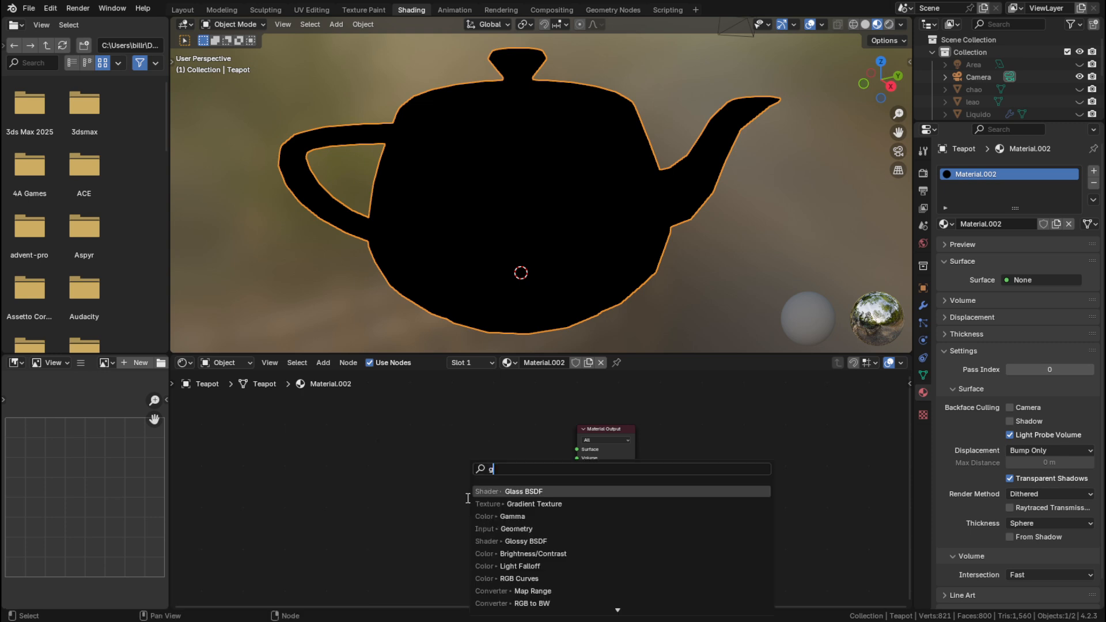
pyautogui.write('las')
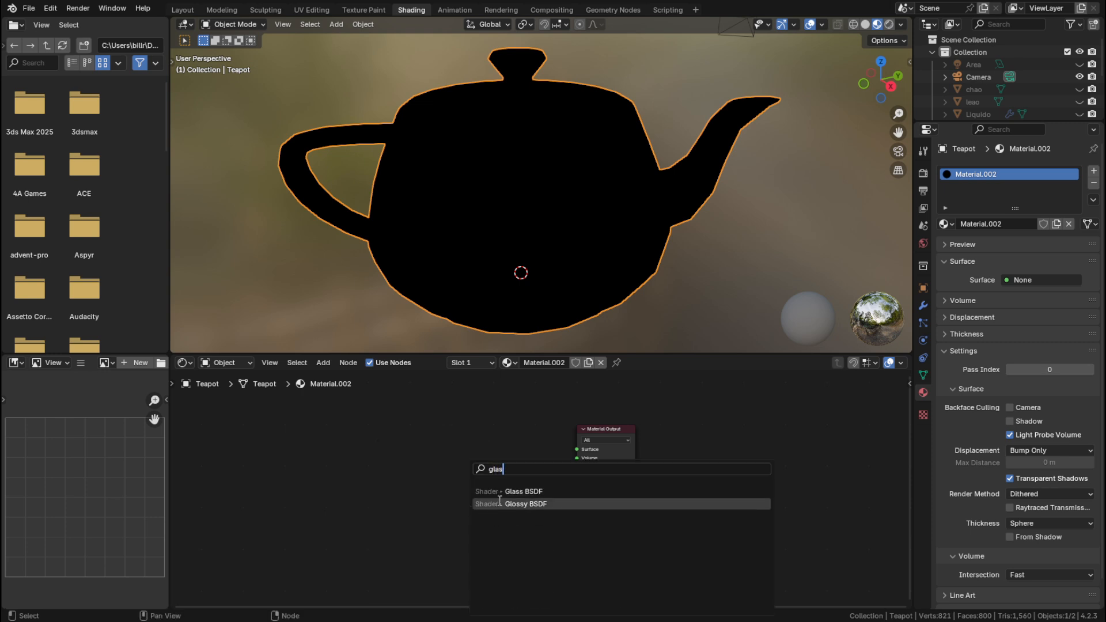
pyautogui.click(519, 490)
pyautogui.click(427, 453)
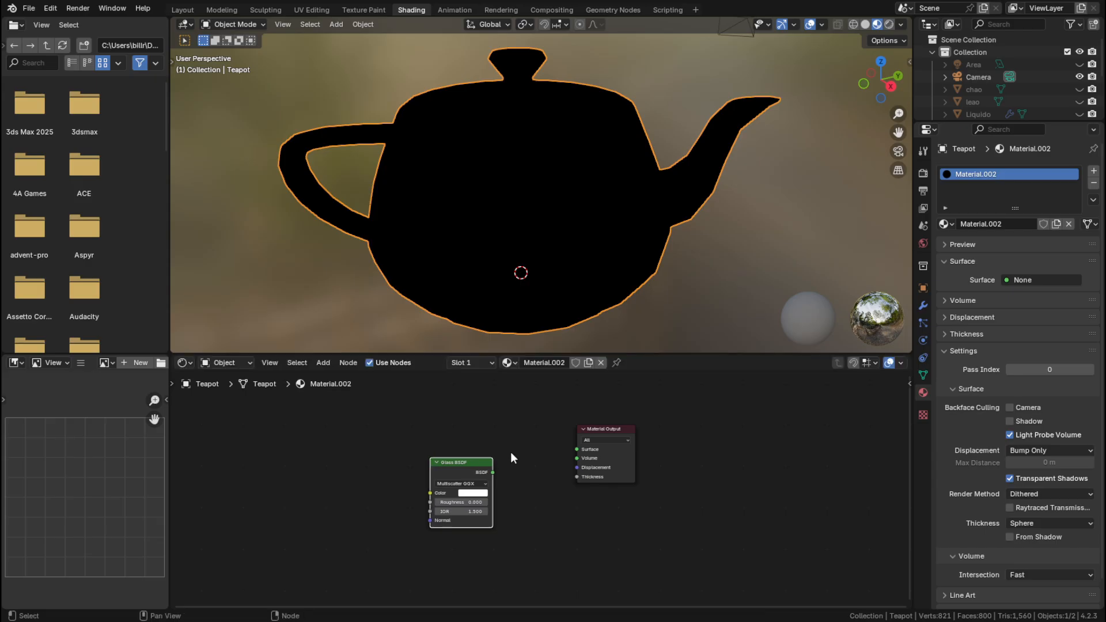
pyautogui.scroll(2, 488, 497)
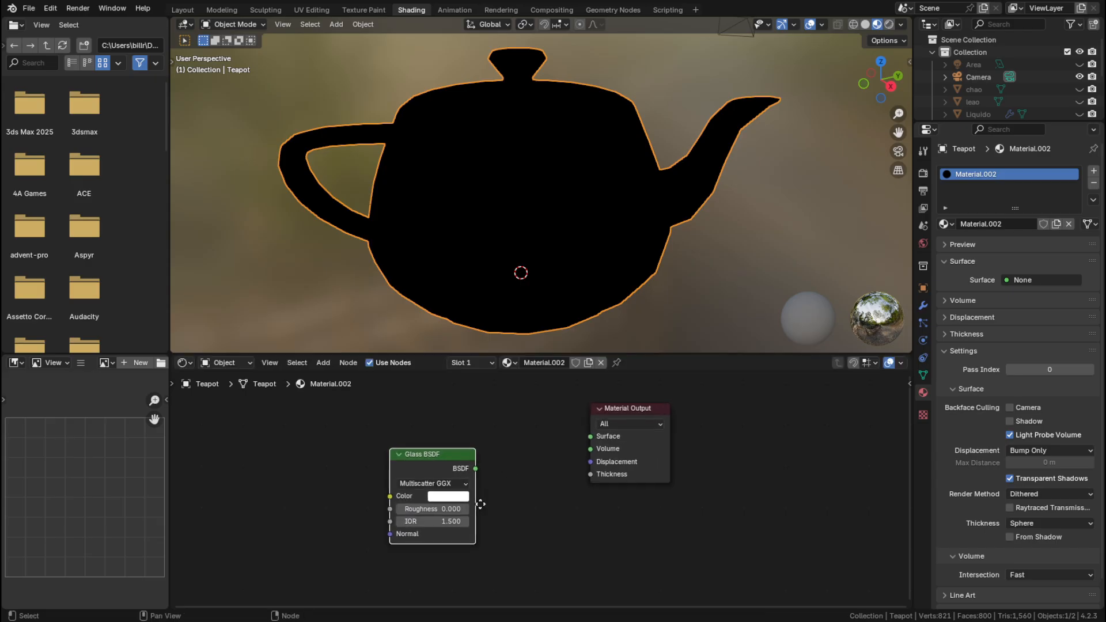
pyautogui.moveTo(478, 501); pyautogui.dragTo(485, 521, button='middle')
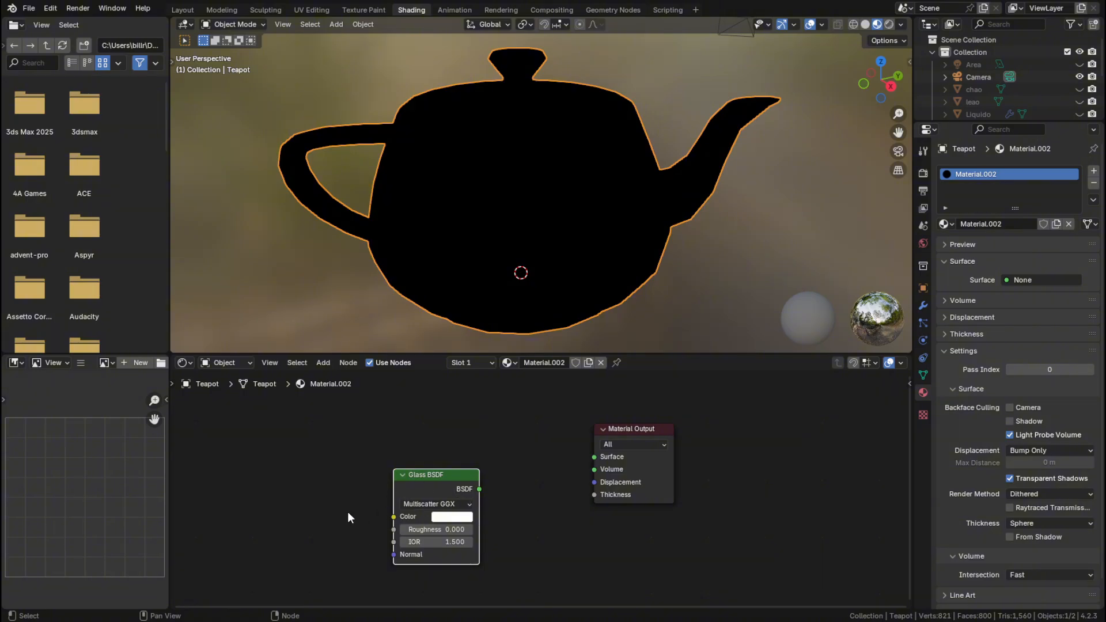
# Add a Transparent BSDF node and place it above the Glass BSDF node.
pyautogui.click(330, 495)
pyautogui.hotkey('shift', 'a')
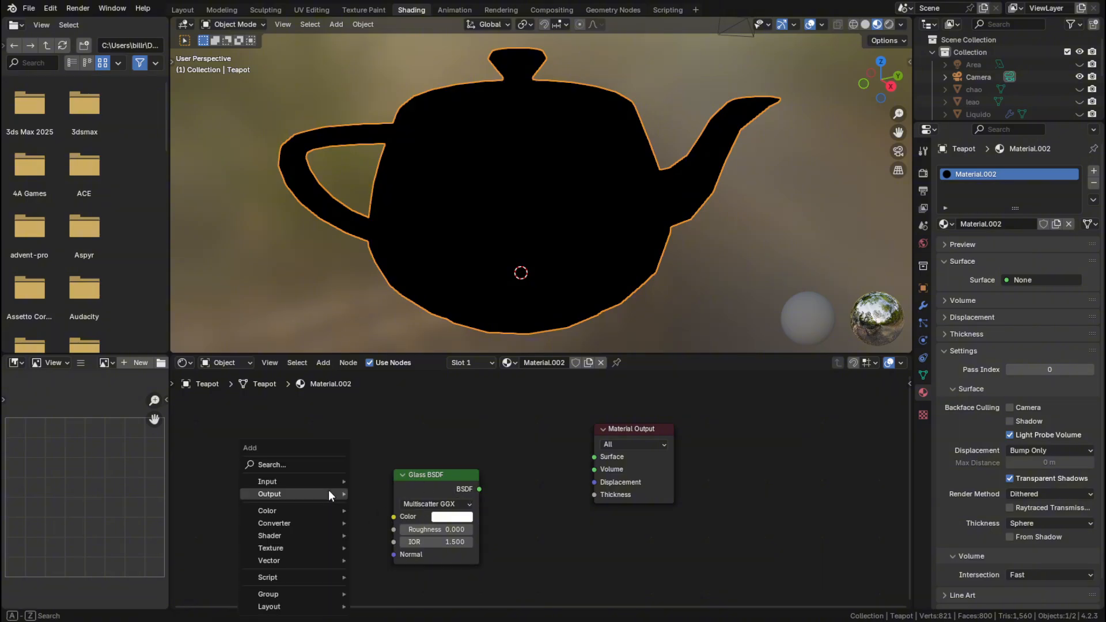
pyautogui.moveTo(329, 494)
pyautogui.write('trans')
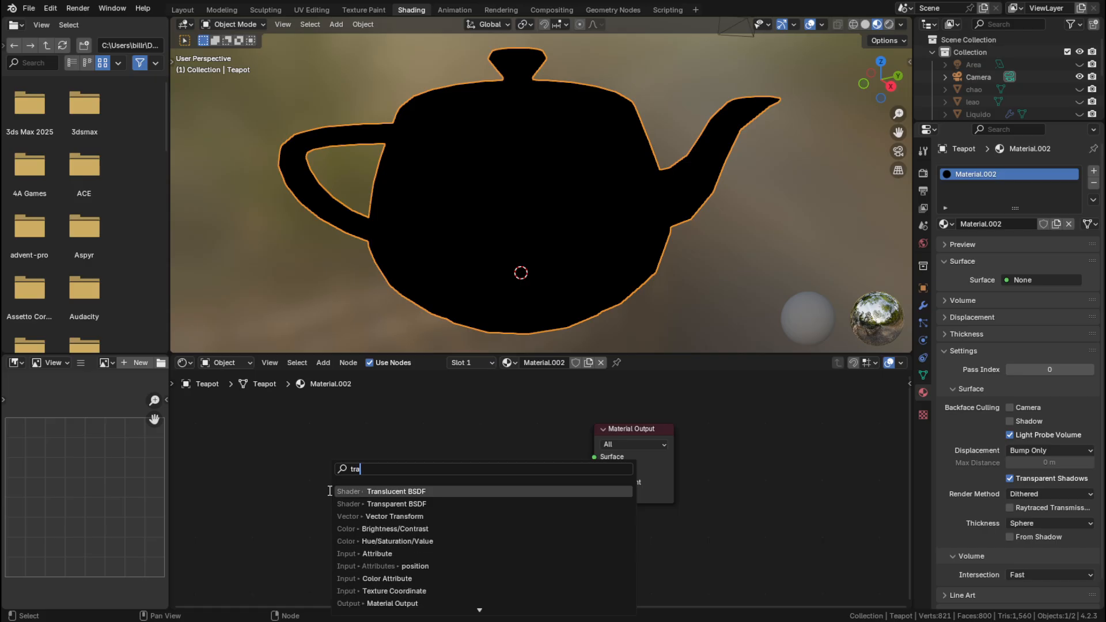
pyautogui.click(380, 504)
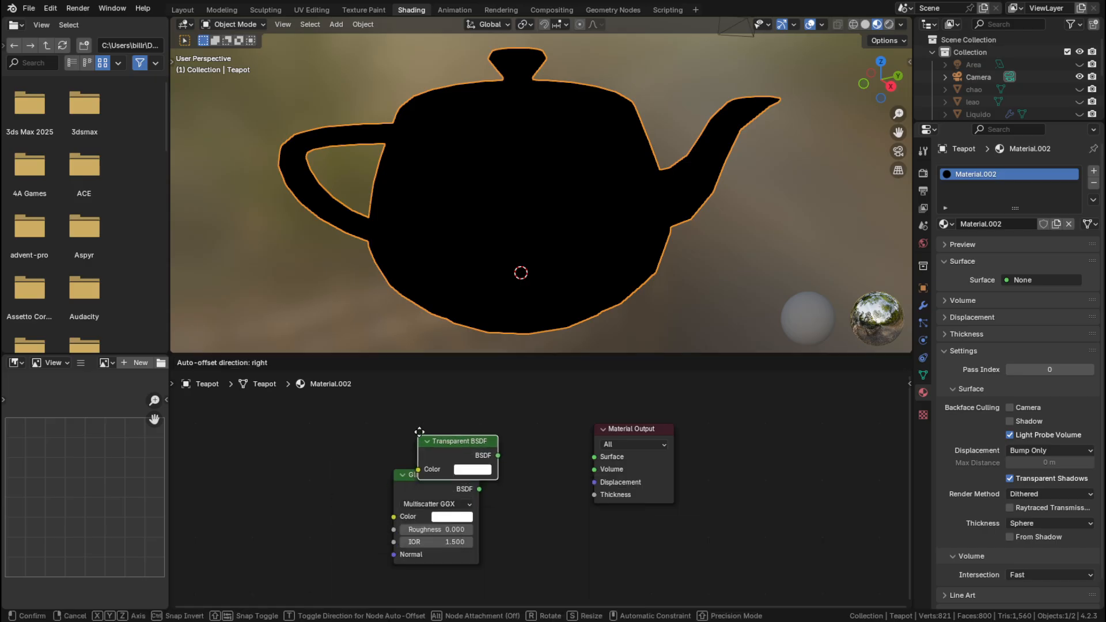
pyautogui.click(397, 401)
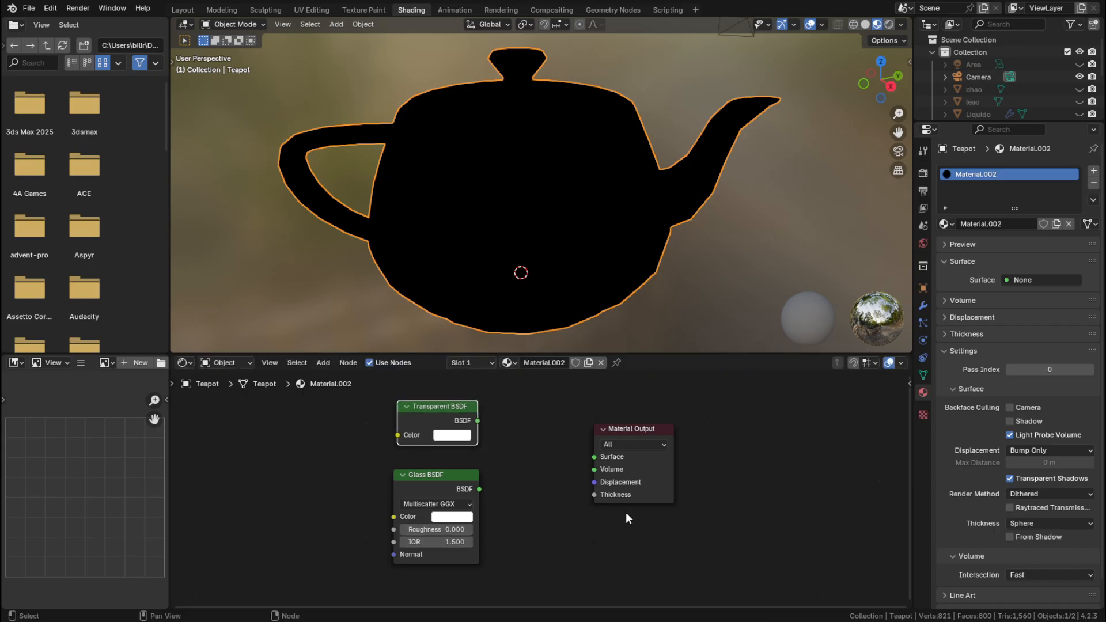
# Move the Material Output node farther from the two BSDF nodes to leave space between them.
pyautogui.moveTo(634, 431); pyautogui.dragTo(771, 461)
pyautogui.moveTo(578, 465); pyautogui.dragTo(551, 500, button='middle')
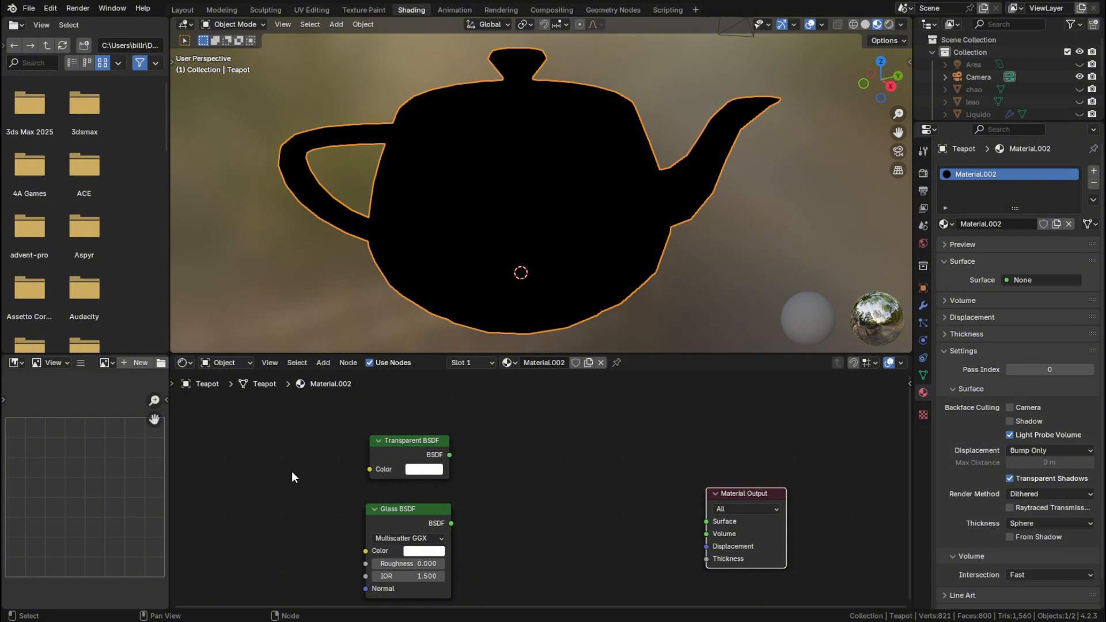
pyautogui.moveTo(379, 460); pyautogui.dragTo(360, 467, button='middle')
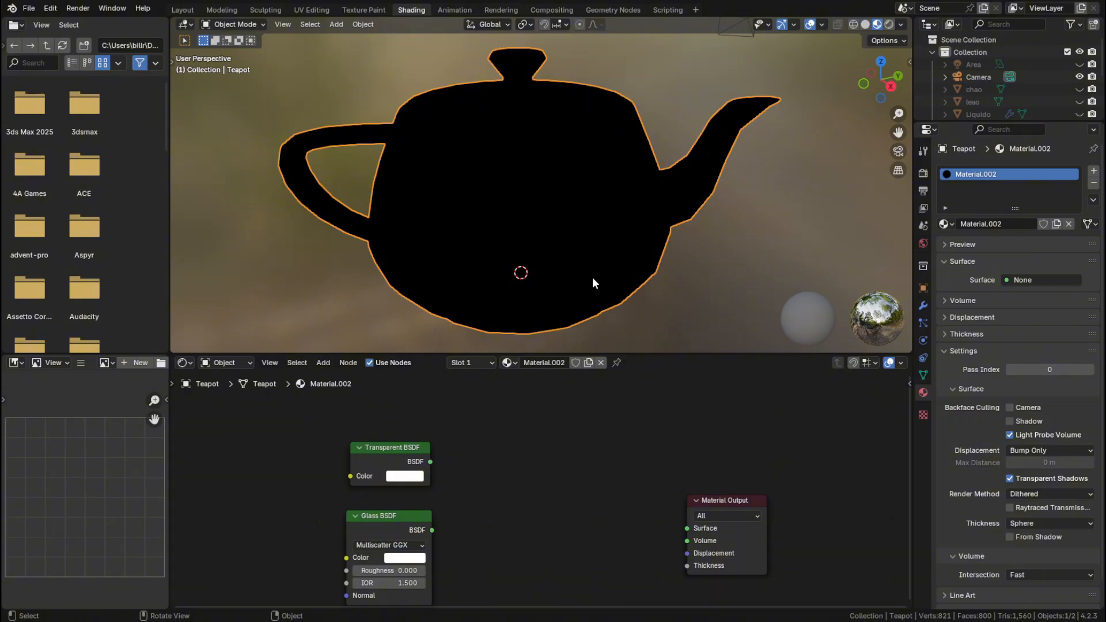
pyautogui.click(424, 464)
pyautogui.moveTo(472, 541); pyautogui.dragTo(501, 514, button='middle')
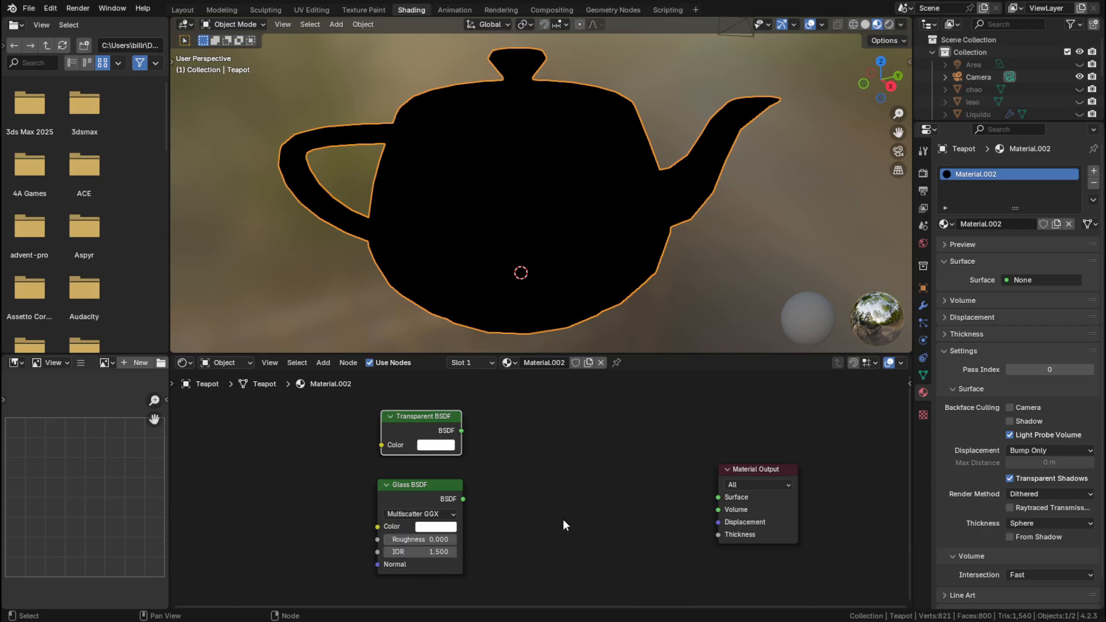
# Add a Mix Shader node between the two BSDF nodes and the Material Output.
pyautogui.hotkey('shift', 'a')
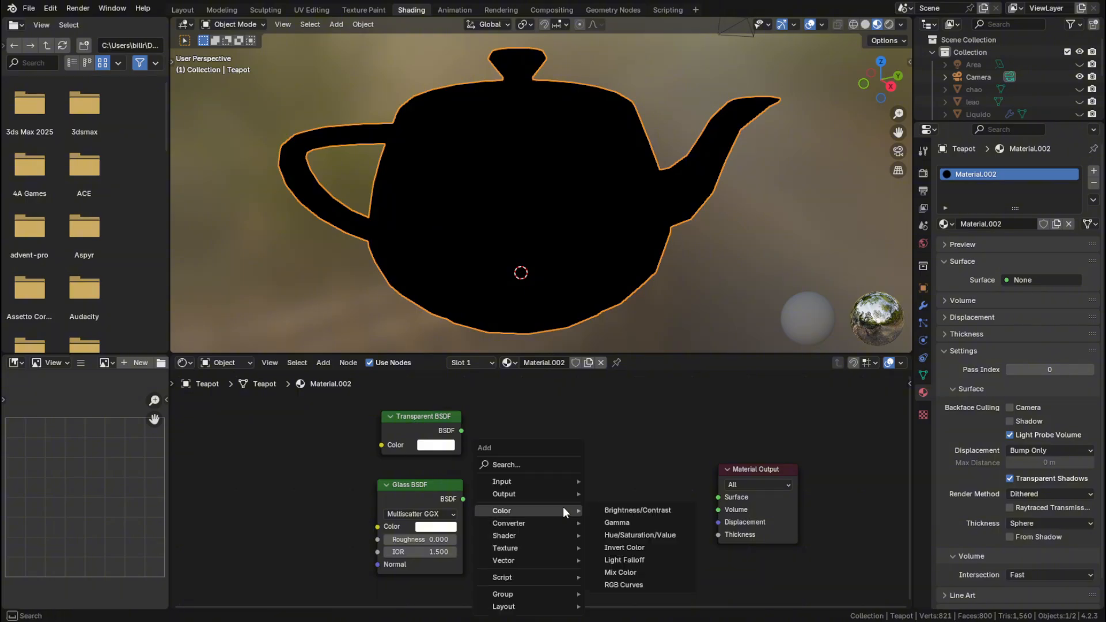
pyautogui.moveTo(547, 480)
pyautogui.write('mix')
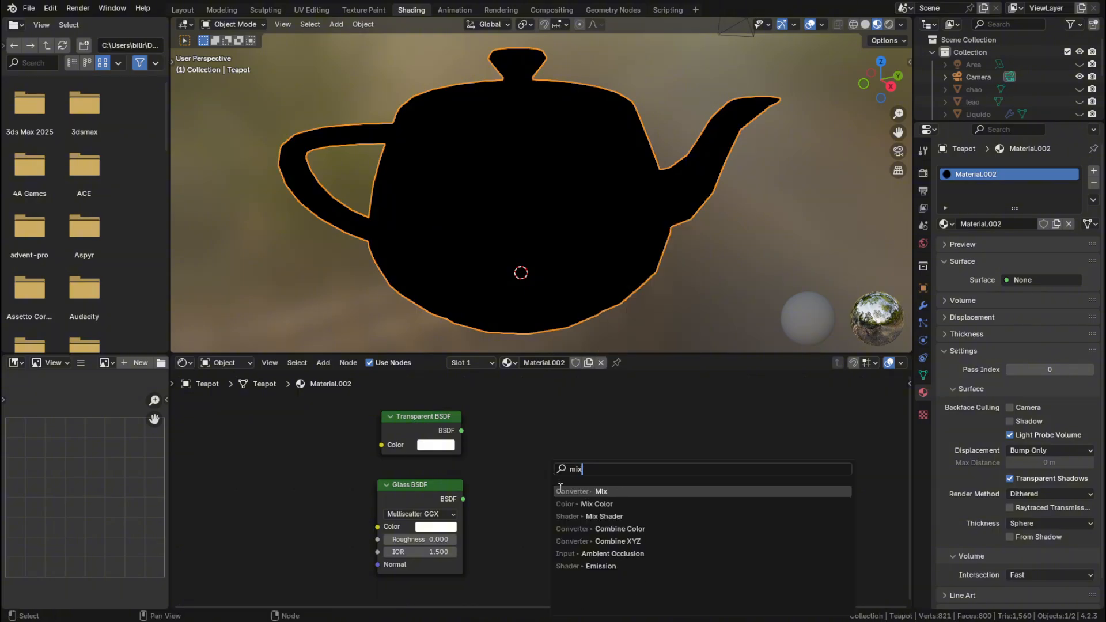
pyautogui.click(593, 517)
pyautogui.click(546, 454)
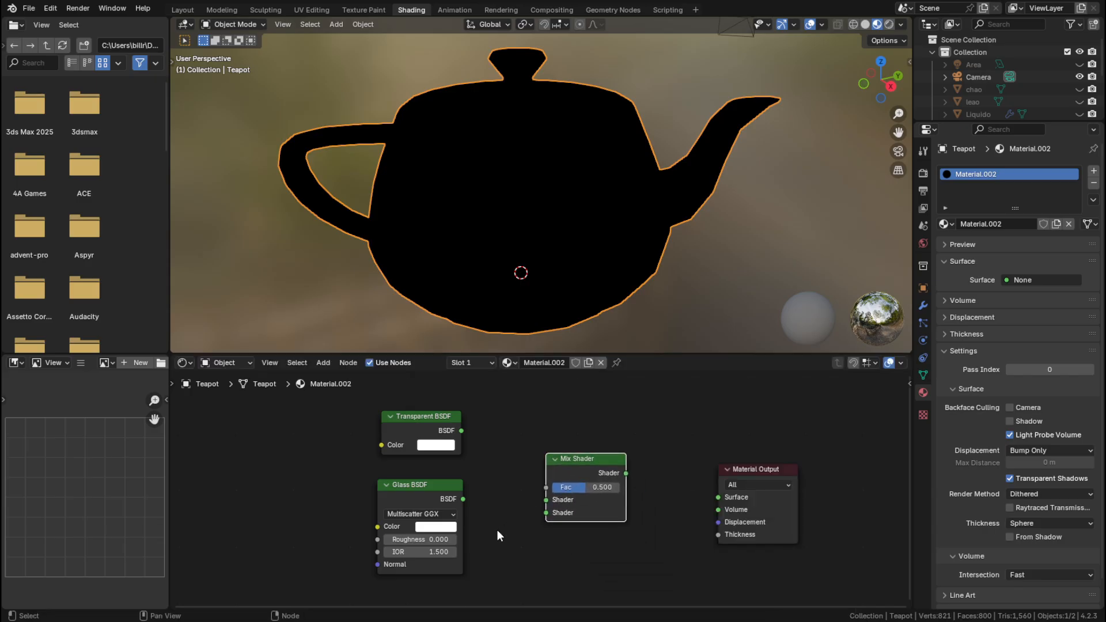
# Connect Transparent BSDF to the Mix Shader's first shader input, Glass BSDF to the second, and the mix result to the Material Output's Surface.
pyautogui.moveTo(463, 499); pyautogui.dragTo(546, 514)
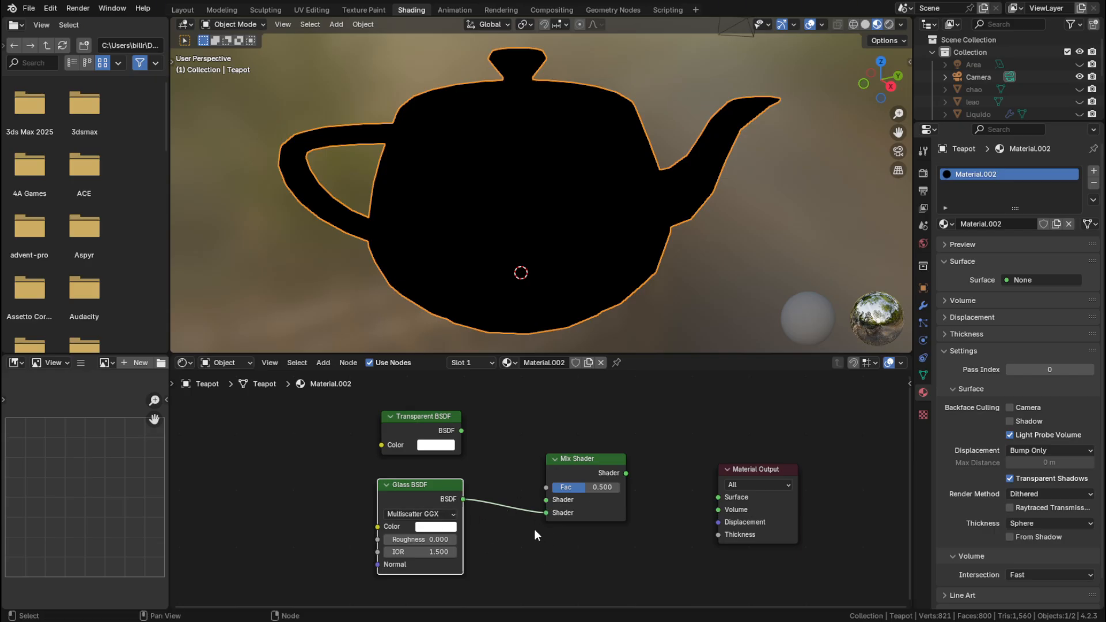
pyautogui.moveTo(462, 430); pyautogui.dragTo(550, 499)
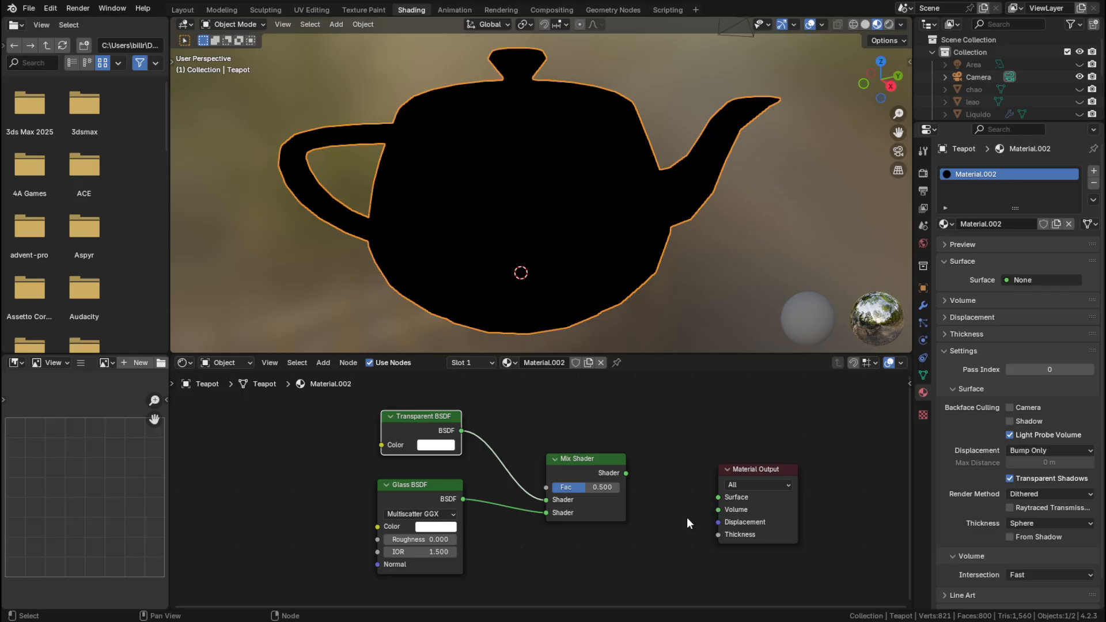
pyautogui.moveTo(627, 474); pyautogui.dragTo(646, 482)
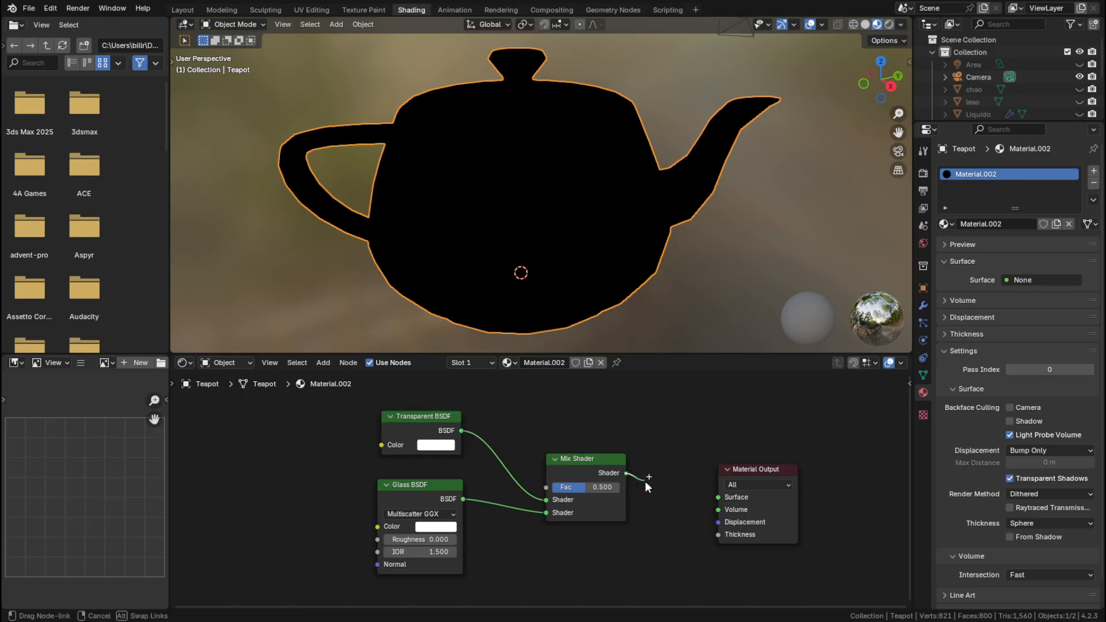
pyautogui.moveTo(720, 500); pyautogui.dragTo(720, 498)
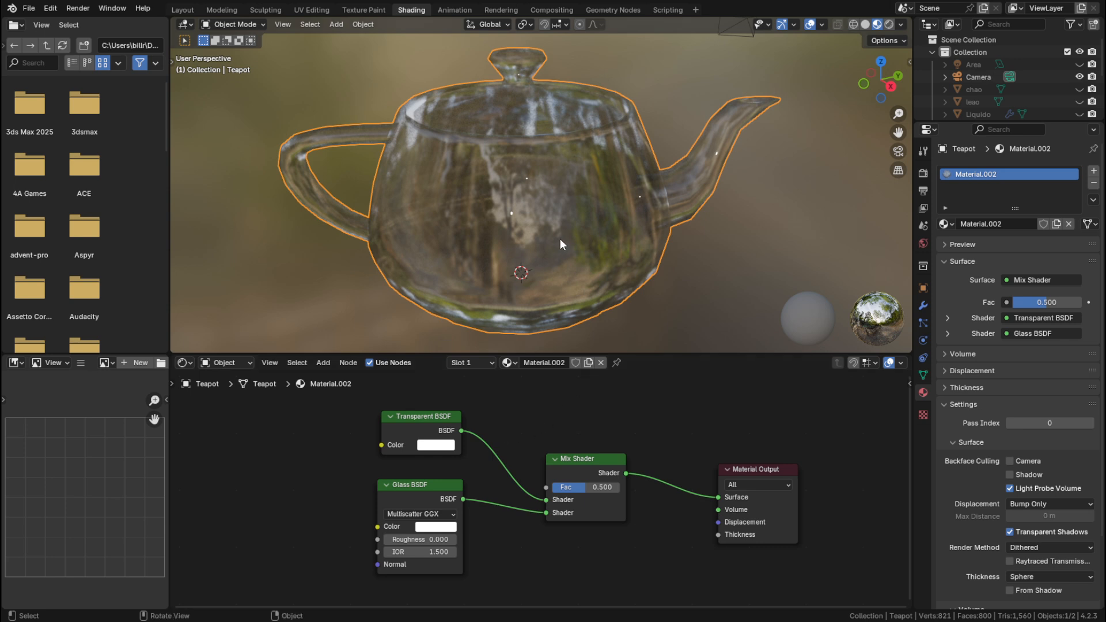
# Deselect the teapot and examine its glass material from another angle.
pyautogui.click(883, 314)
pyautogui.moveTo(658, 264); pyautogui.dragTo(531, 228, button='middle')
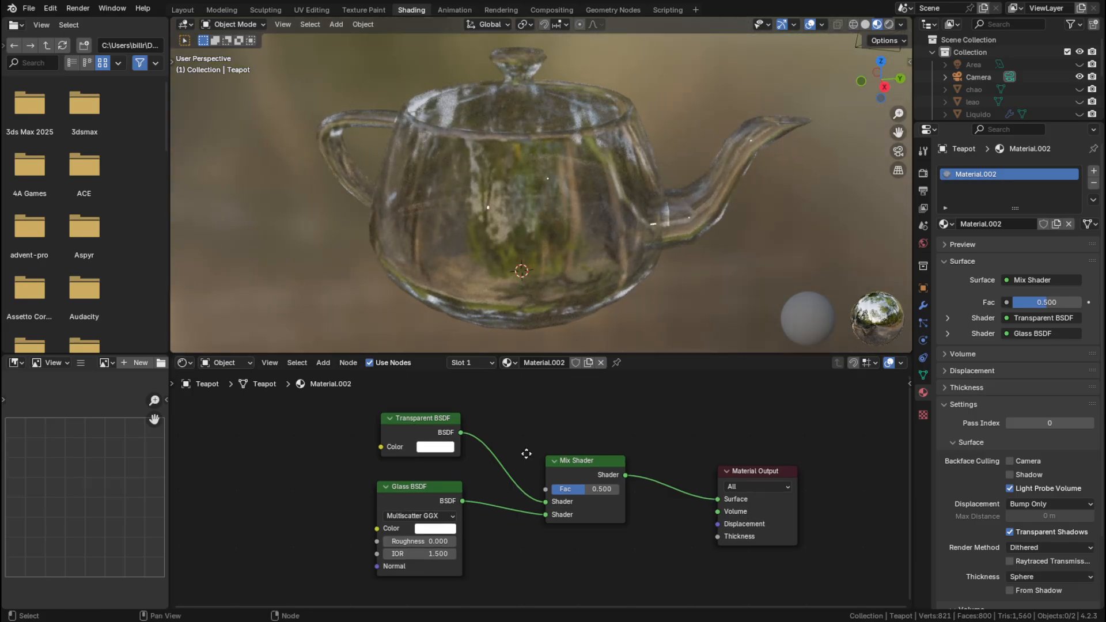
pyautogui.moveTo(521, 447); pyautogui.dragTo(527, 488, button='middle')
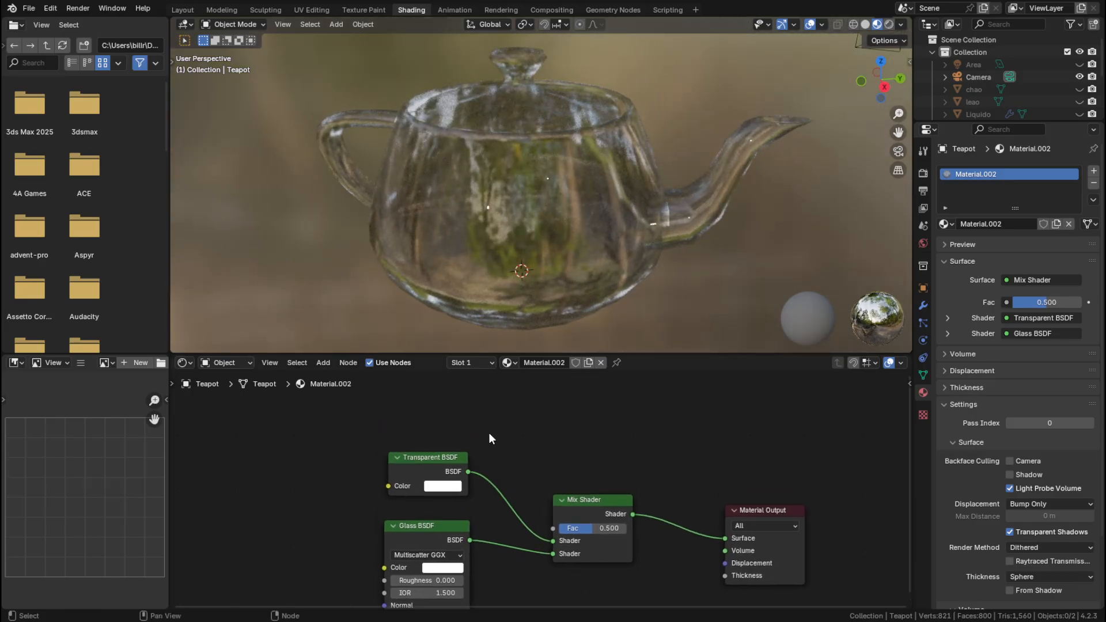
pyautogui.press('shift')
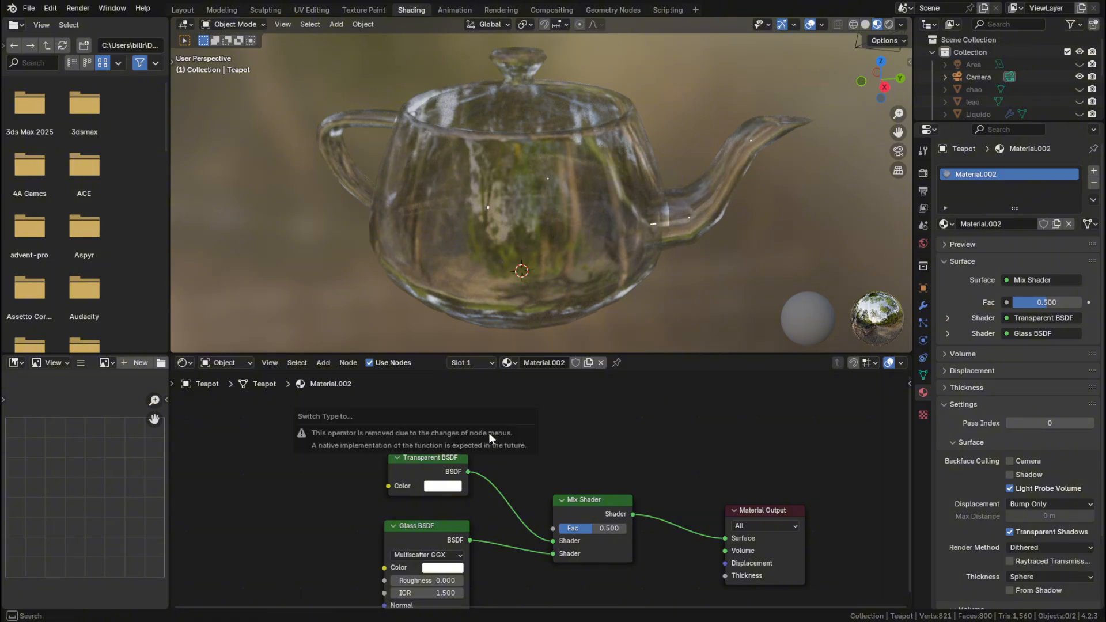
# Add a Fresnel node above the Transparent BSDF node.
pyautogui.hotkey('shift', 'a')
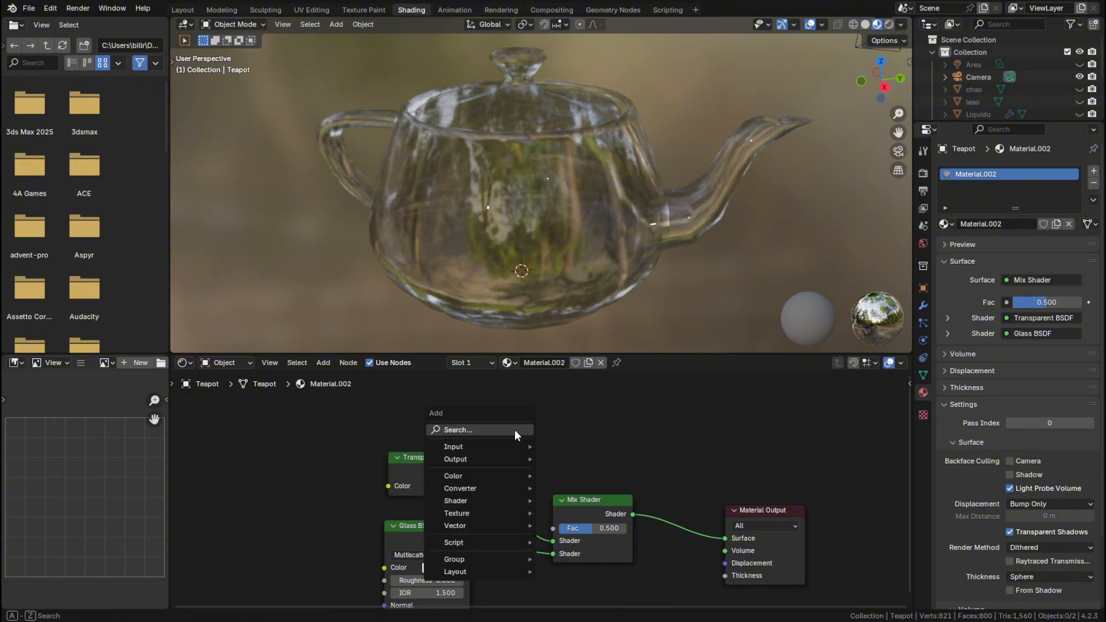
pyautogui.write('frea')
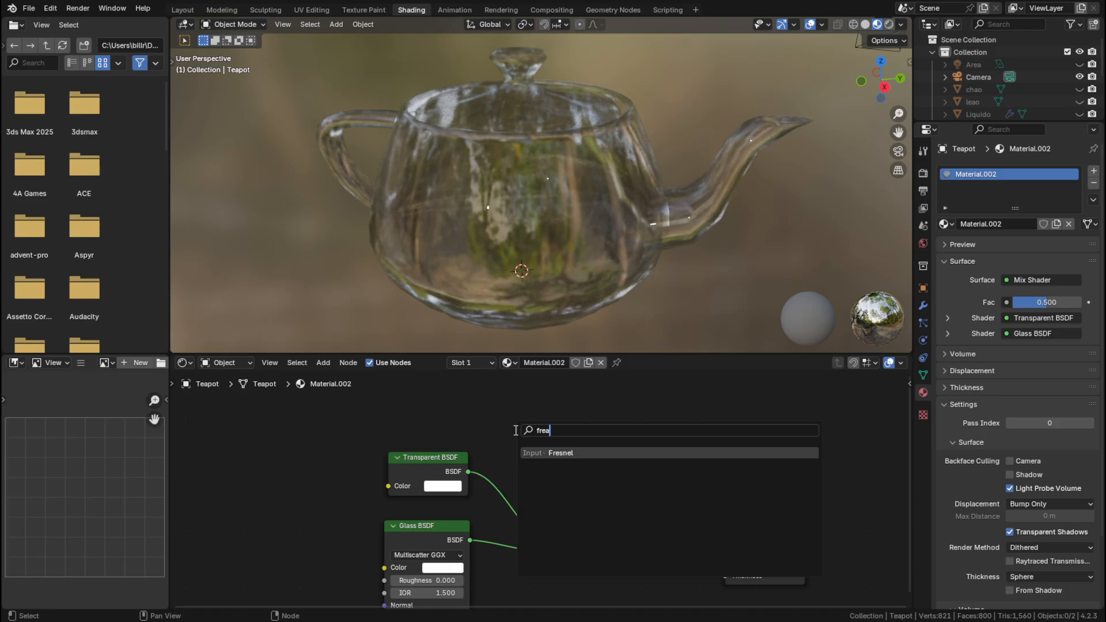
pyautogui.press('Return')
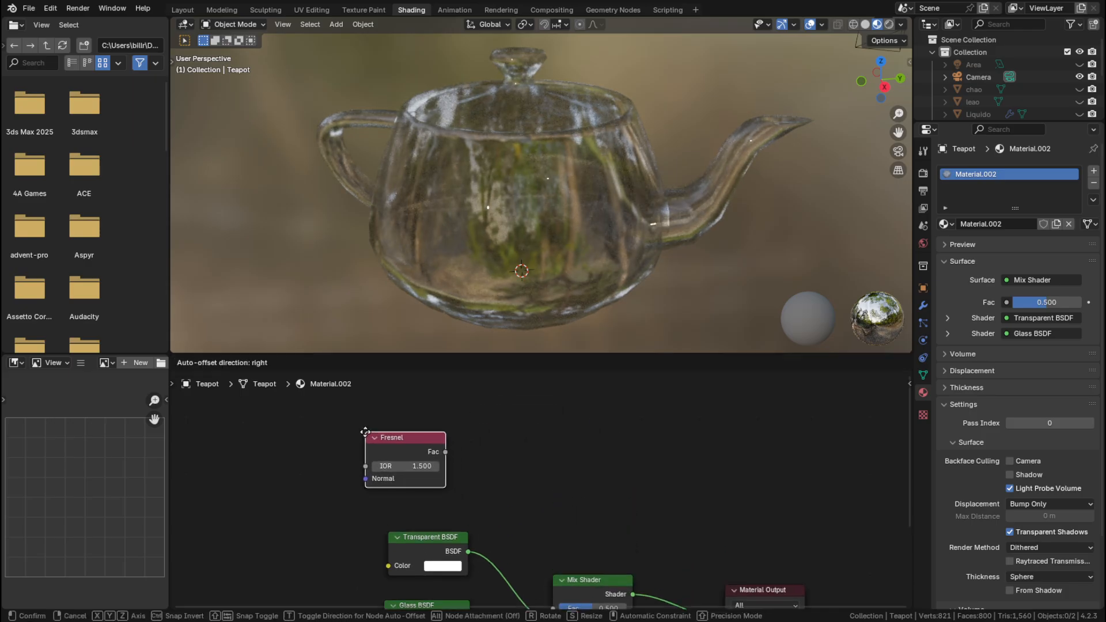
pyautogui.click(408, 469)
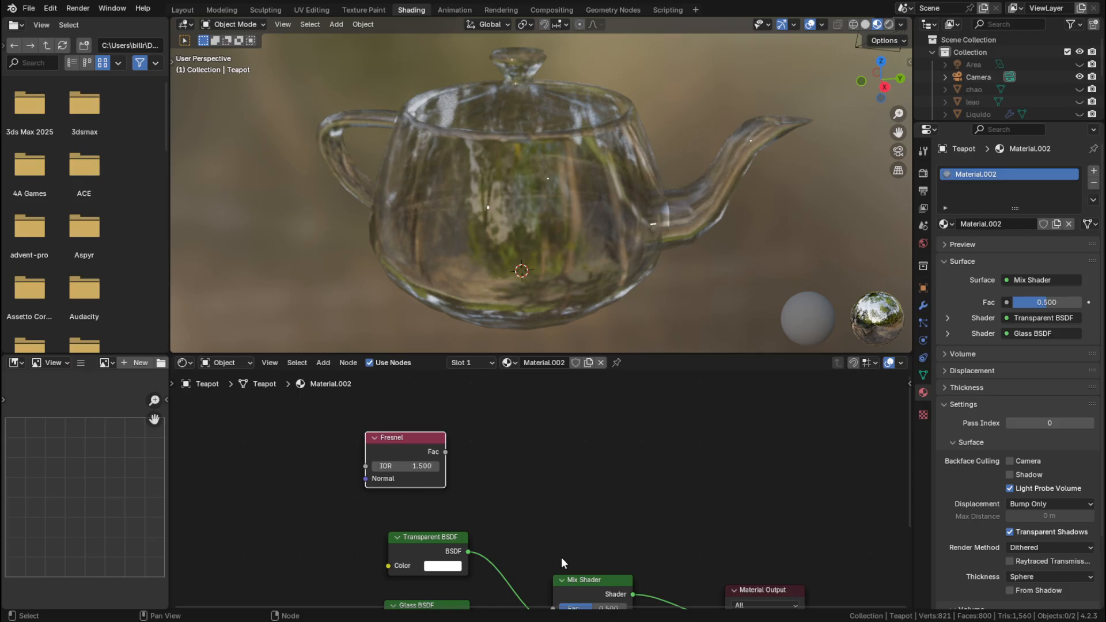
pyautogui.moveTo(483, 471); pyautogui.dragTo(465, 459, button='middle')
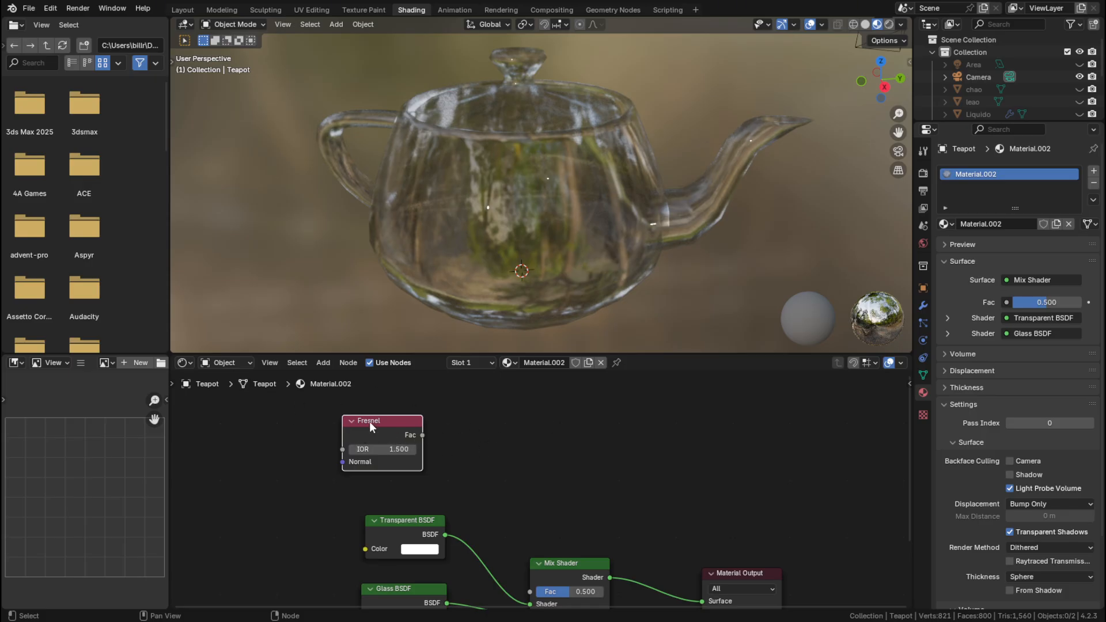
pyautogui.click(461, 447)
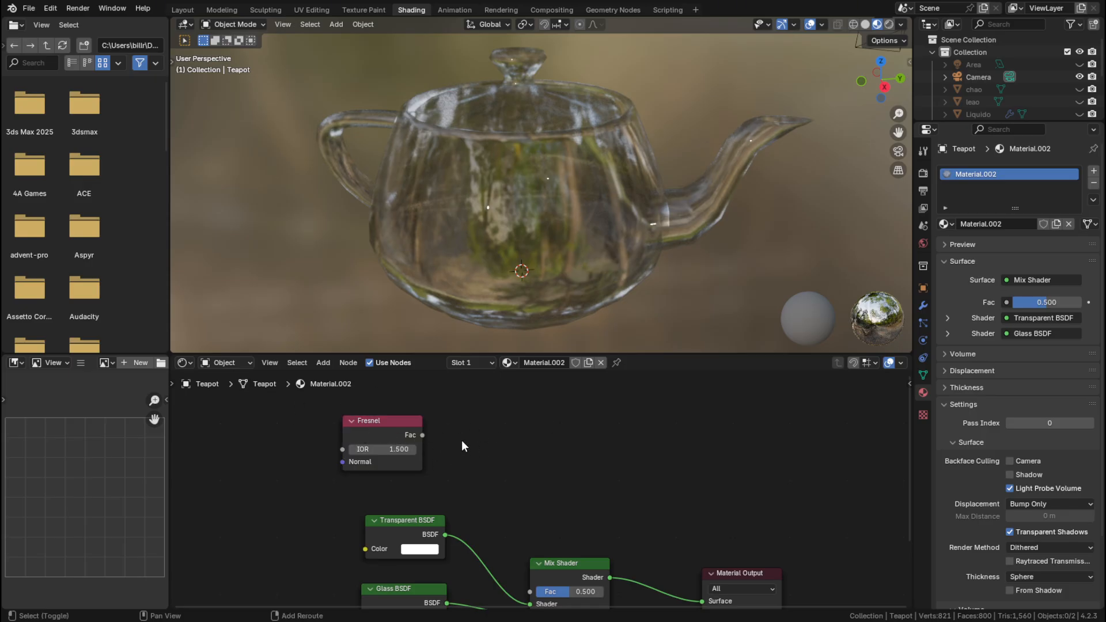
# Add a Color Ramp node beside the Fresnel node and change its black stop to mid-grey.
pyautogui.hotkey('shift', 'a')
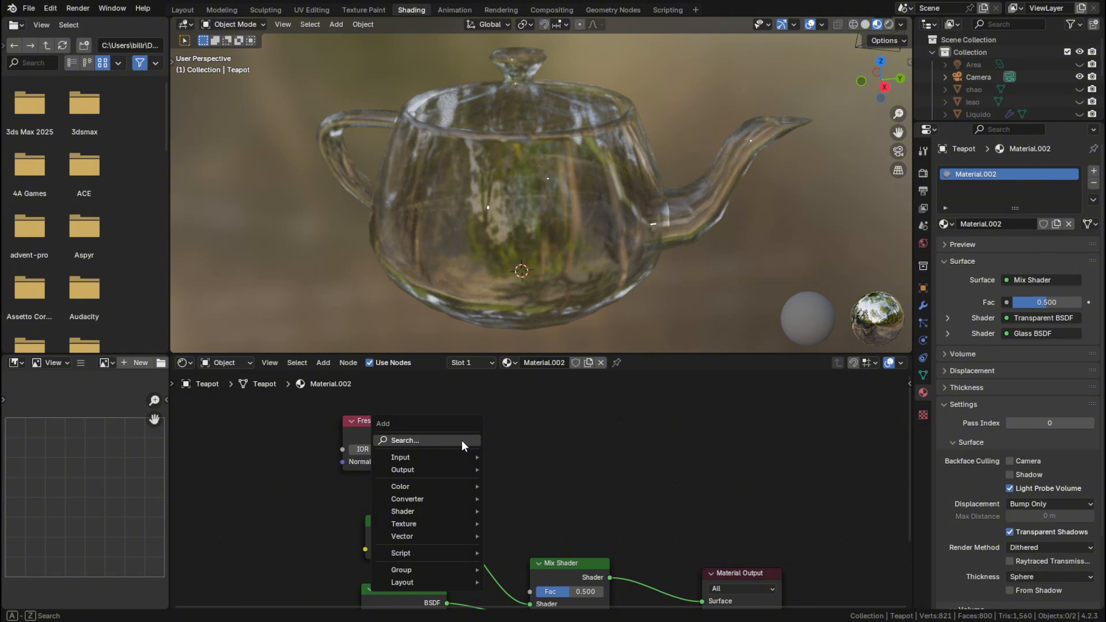
pyautogui.write('col')
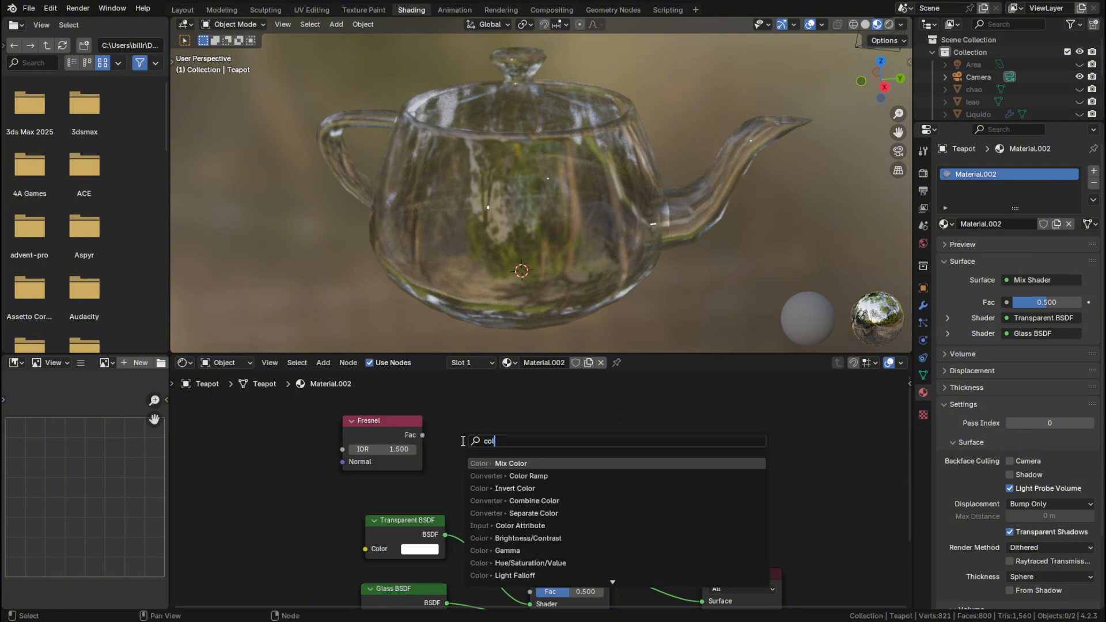
pyautogui.click(528, 476)
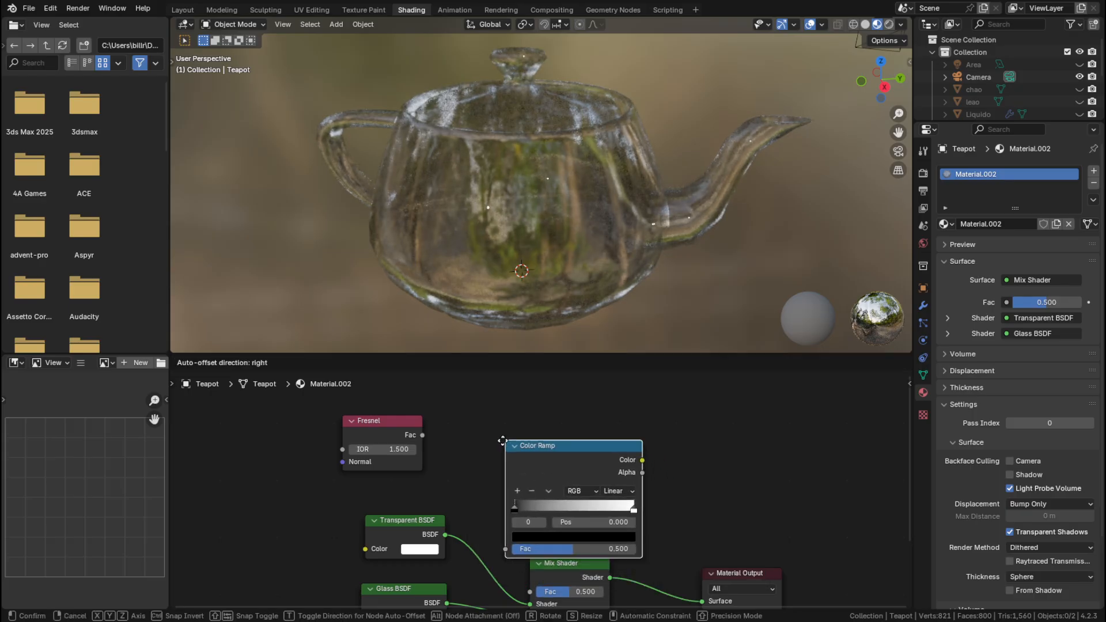
pyautogui.click(470, 399)
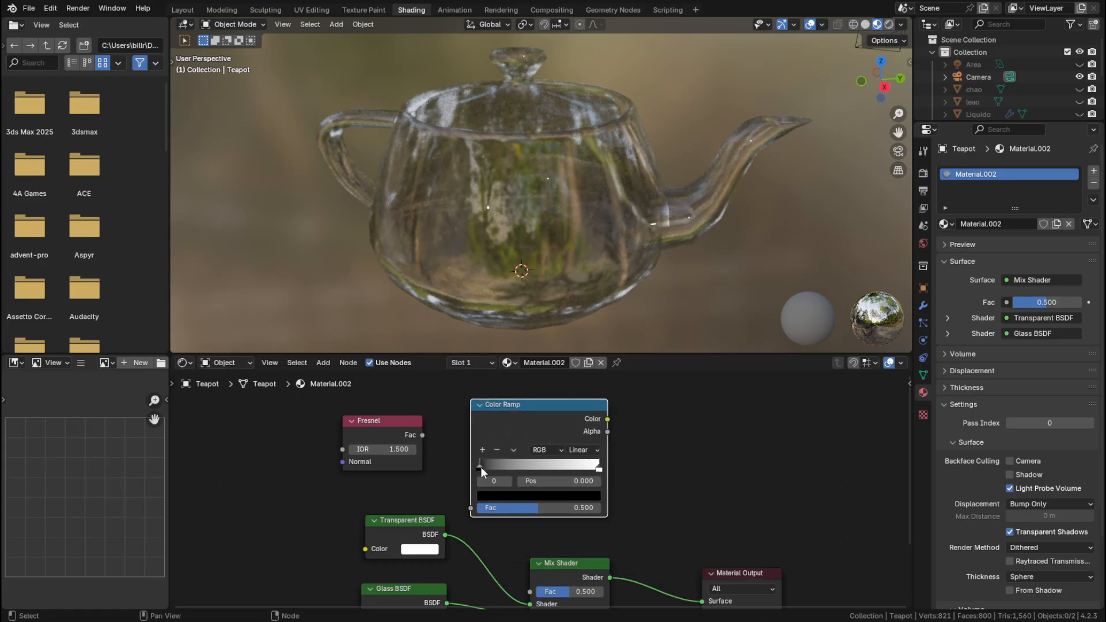
pyautogui.click(511, 495)
pyautogui.click(592, 366)
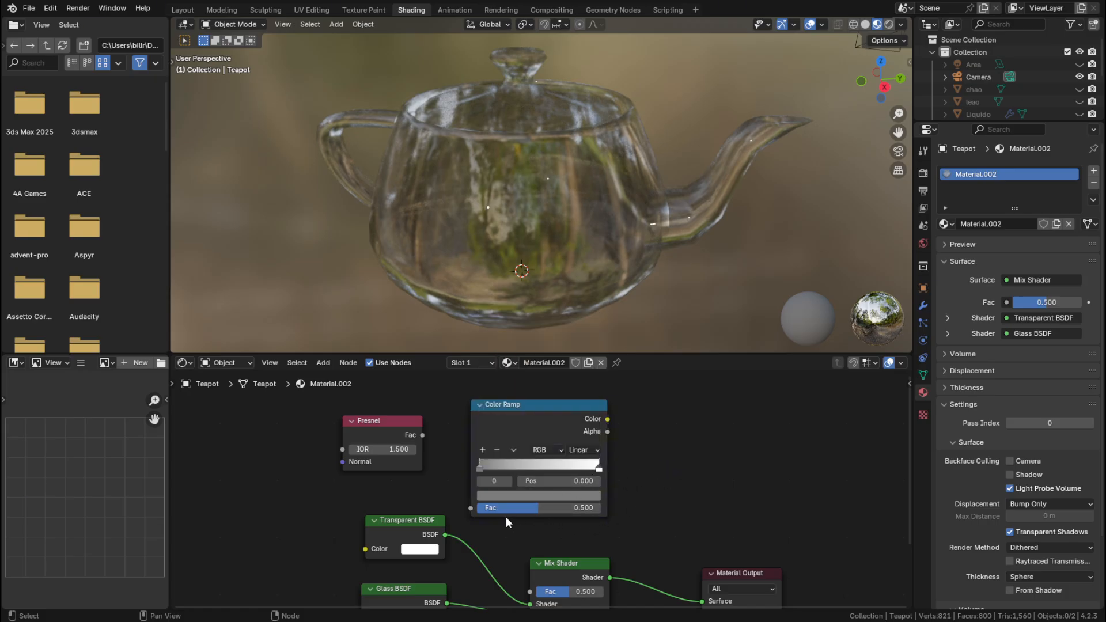
# Connect the Fresnel output to the Color Ramp's Fac and the ramp's Color output to the Mix Shader's Fac.
pyautogui.moveTo(381, 420); pyautogui.dragTo(475, 504)
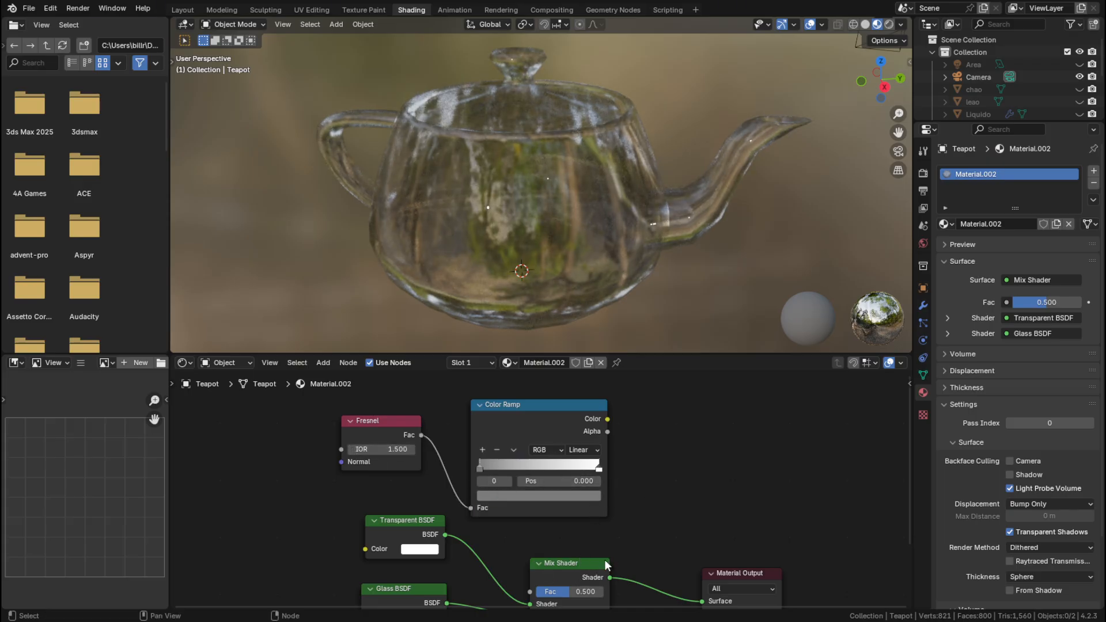
pyautogui.moveTo(579, 562); pyautogui.dragTo(614, 547)
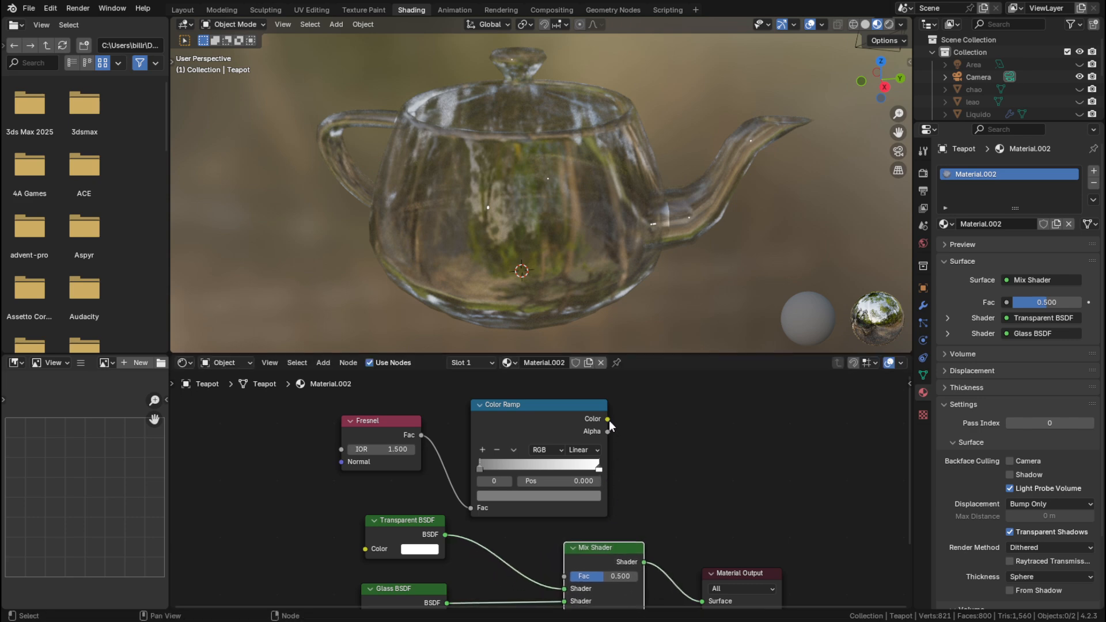
pyautogui.moveTo(608, 420); pyautogui.dragTo(562, 576)
# Rearrange the Fresnel and Color Ramp nodes so they sit side by side above the BSDF nodes.
pyautogui.moveTo(390, 418); pyautogui.dragTo(352, 421)
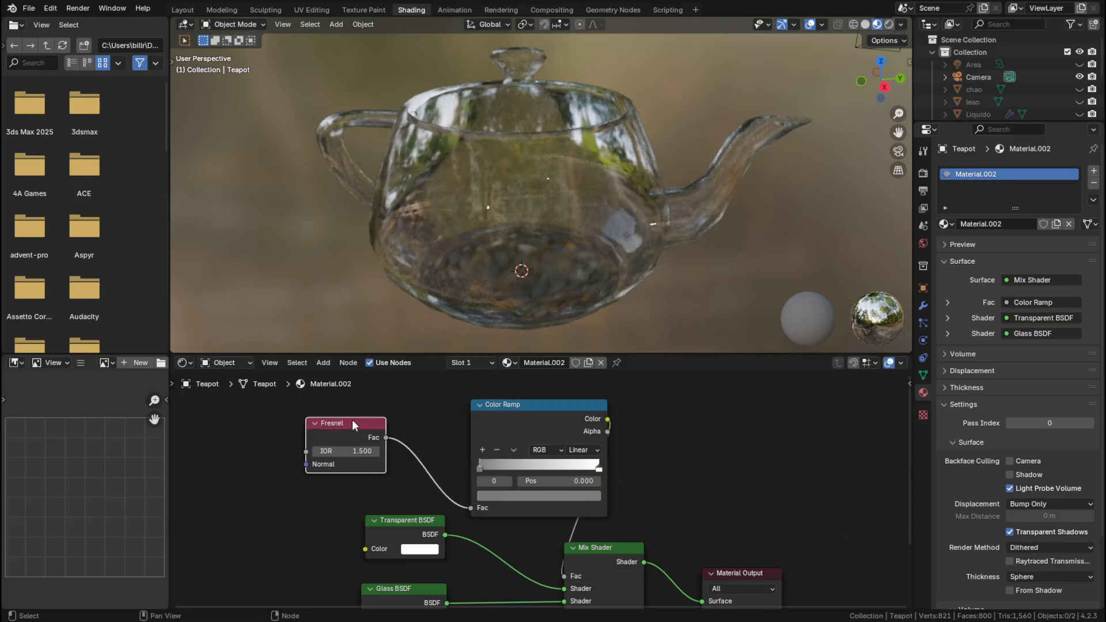
pyautogui.moveTo(537, 406); pyautogui.dragTo(515, 432)
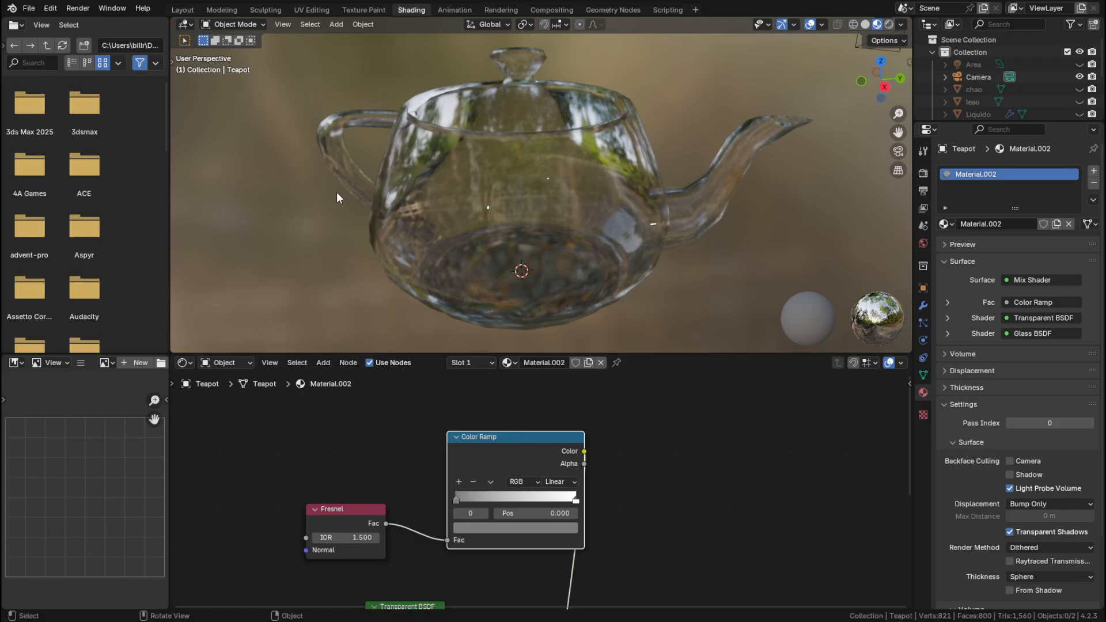
pyautogui.scroll(-2, 513, 475)
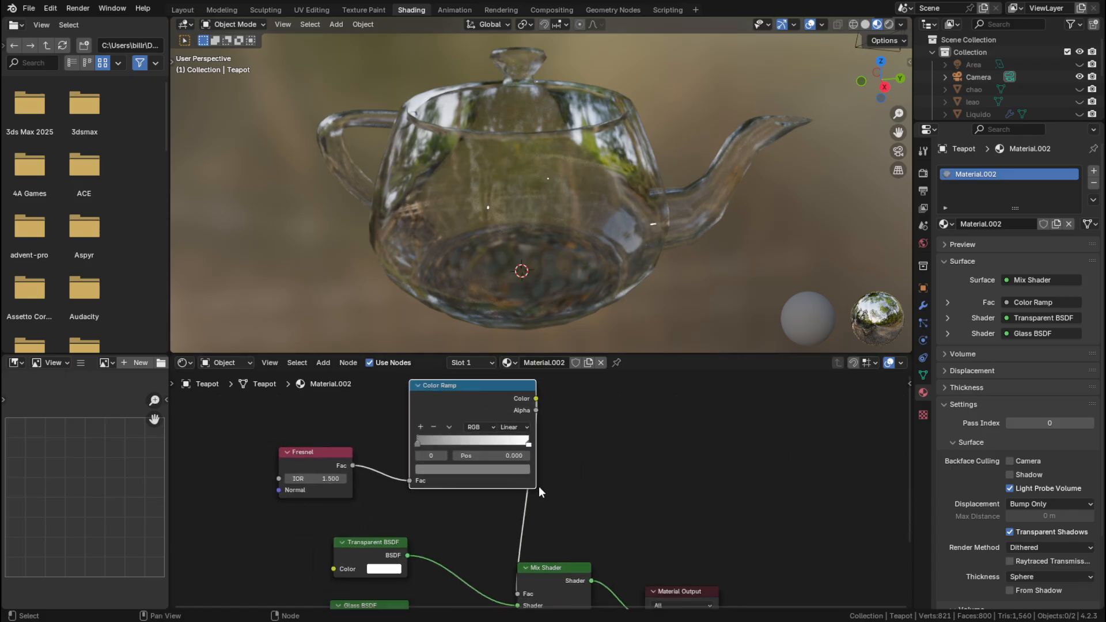
pyautogui.scroll(-1, 538, 486)
pyautogui.moveTo(465, 396); pyautogui.dragTo(455, 414)
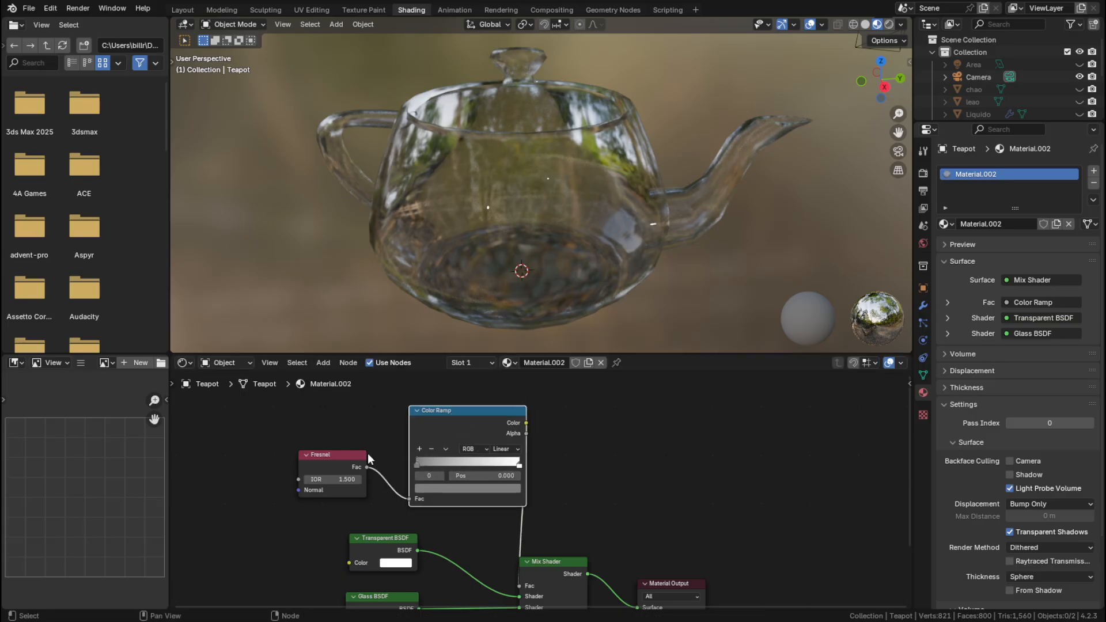
pyautogui.moveTo(360, 455); pyautogui.dragTo(342, 449)
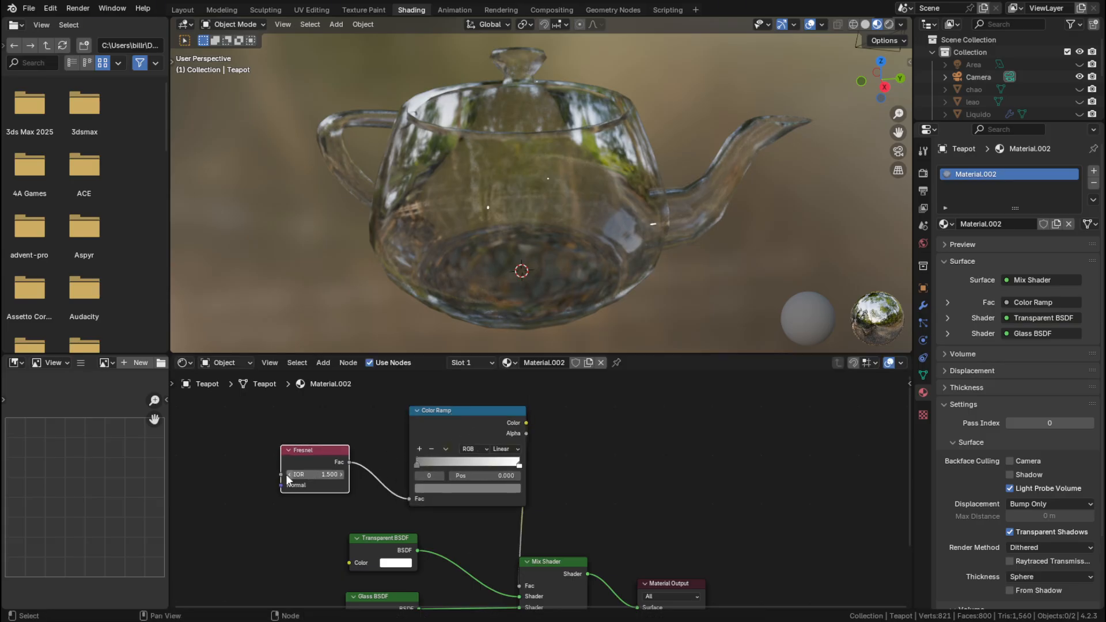
# Set the Fresnel node's IOR to 1.200.
pyautogui.click(288, 477)
pyautogui.click(288, 476)
pyautogui.click(288, 476)
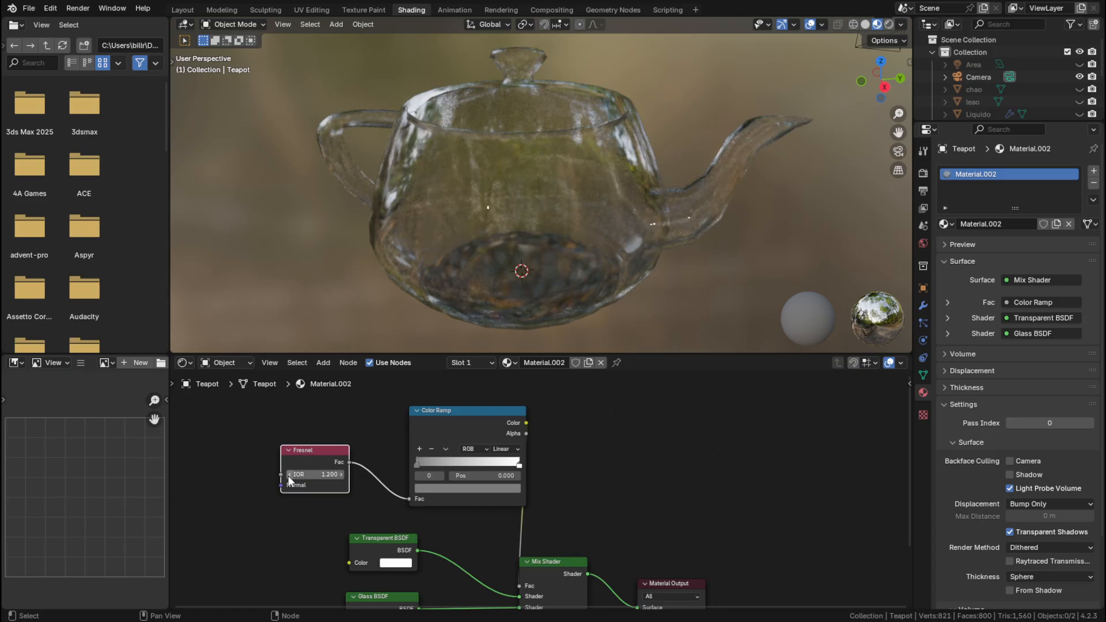
pyautogui.click(288, 476)
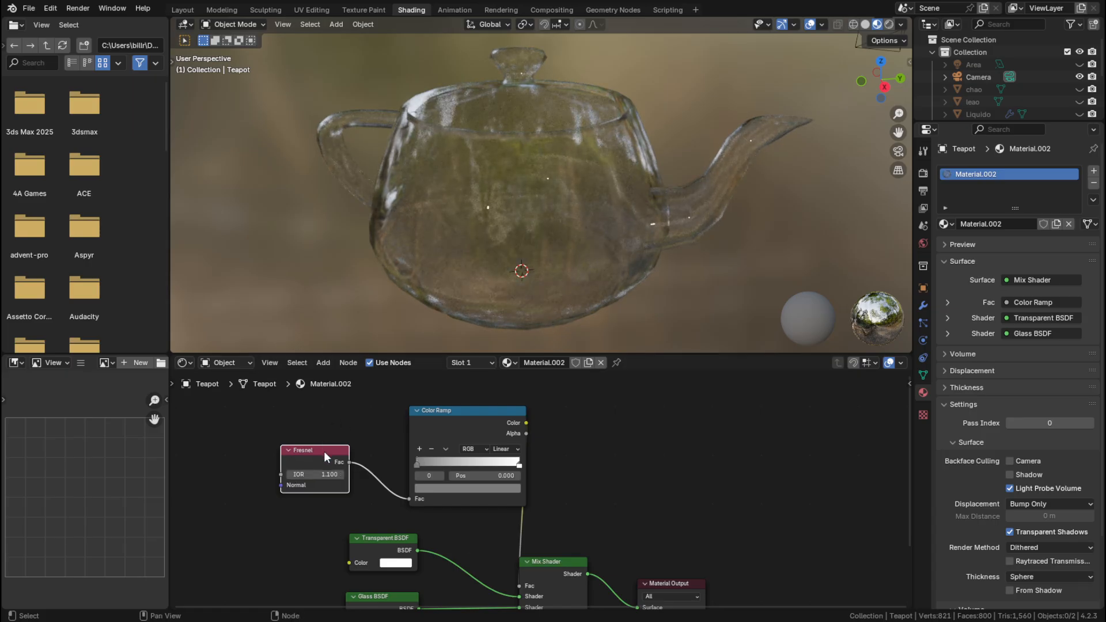
pyautogui.click(340, 475)
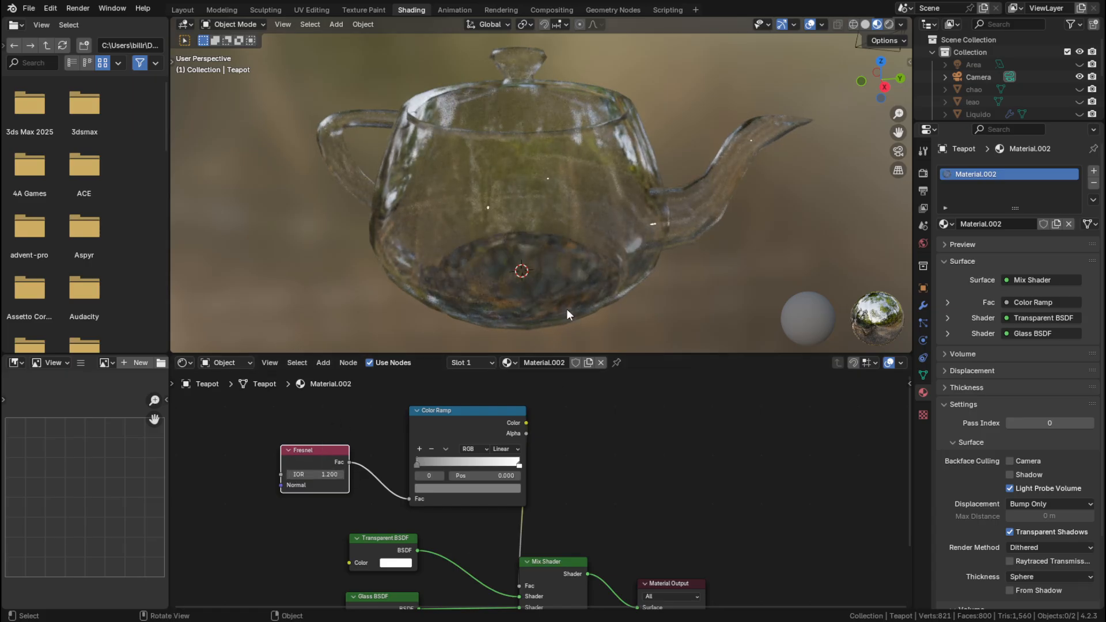
# Move the Mix Shader node closer to the Material Output, clear of the Color Ramp.
pyautogui.moveTo(573, 521); pyautogui.dragTo(501, 468, button='middle')
pyautogui.moveTo(501, 471); pyautogui.dragTo(536, 469)
pyautogui.moveTo(408, 423); pyautogui.dragTo(464, 425, button='middle')
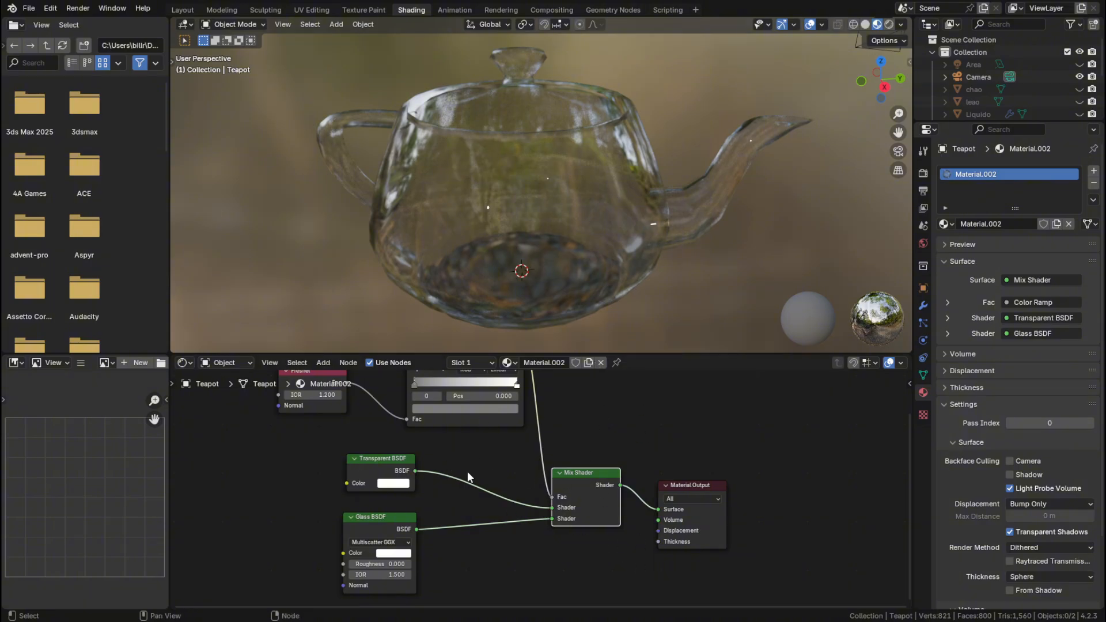
# Switch to the Layout workspace in Material Preview shading and unhide the floor object "chao" under the teapot.
pyautogui.click(182, 10)
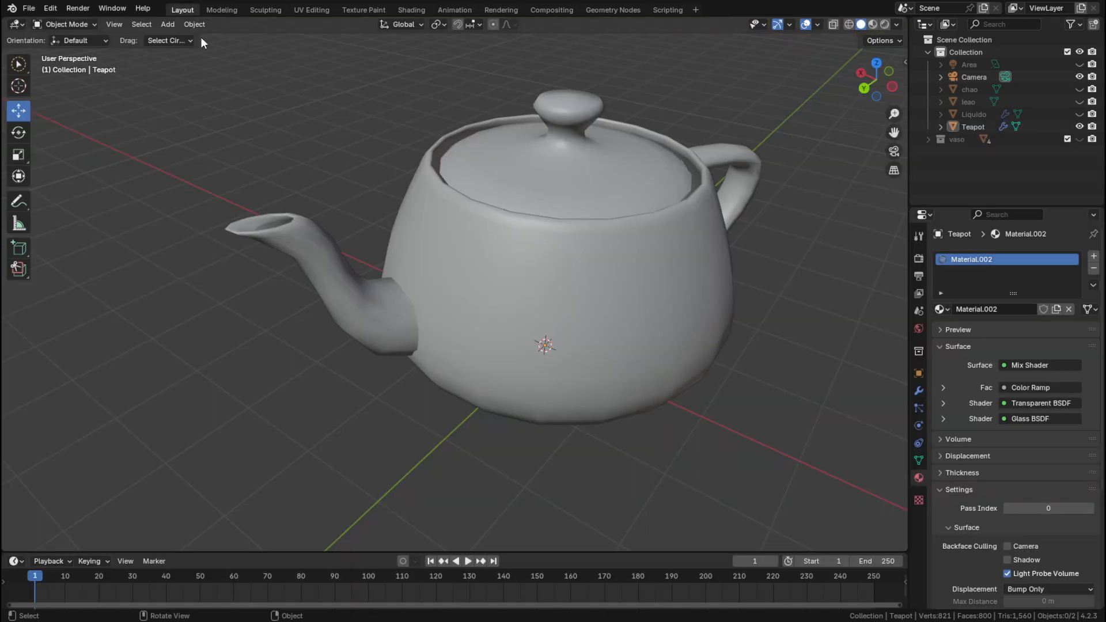
pyautogui.click(873, 24)
pyautogui.moveTo(583, 344); pyautogui.dragTo(556, 348, button='middle')
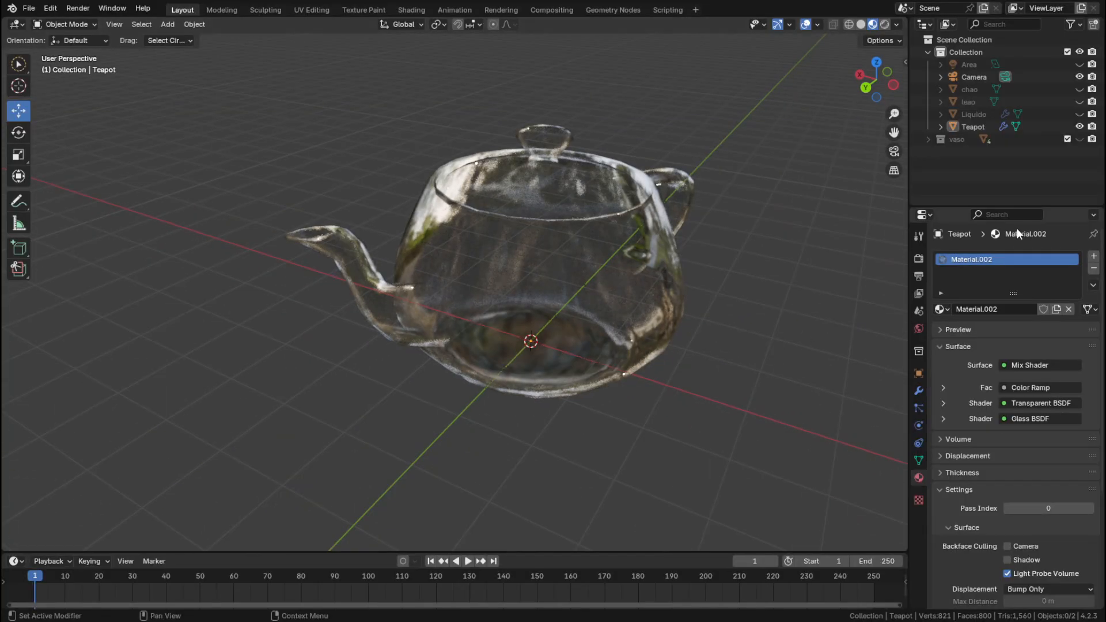
pyautogui.click(1080, 90)
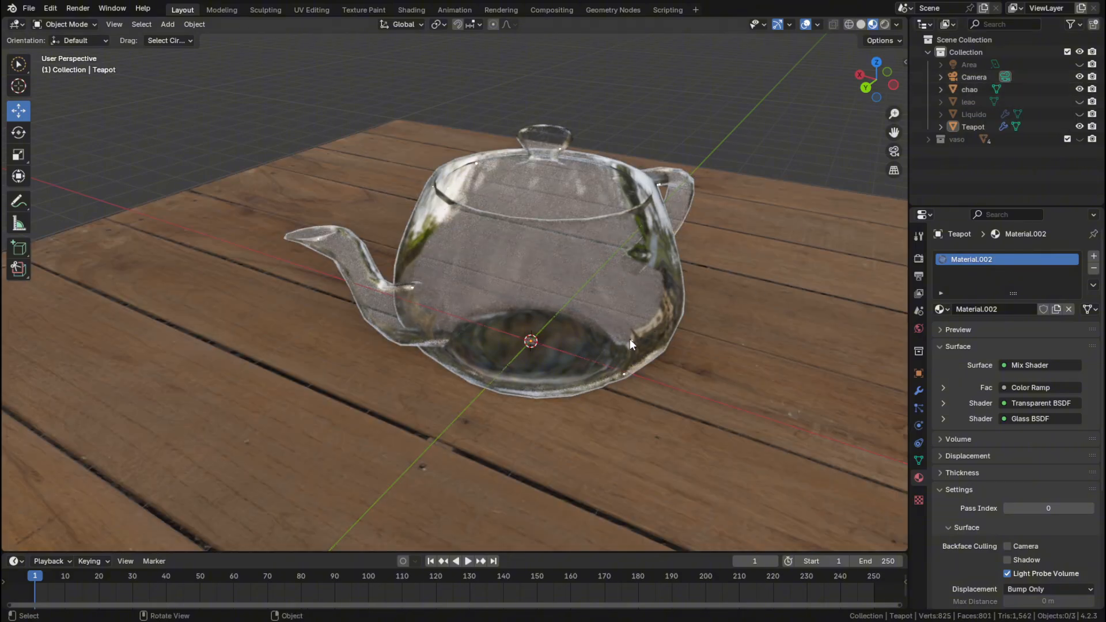
pyautogui.scroll(3, 629, 337)
pyautogui.moveTo(600, 330)
pyautogui.mouseDown(button='middle')
pyautogui.moveTo(552, 318)
pyautogui.moveTo(587, 337)
pyautogui.mouseUp(button='middle')
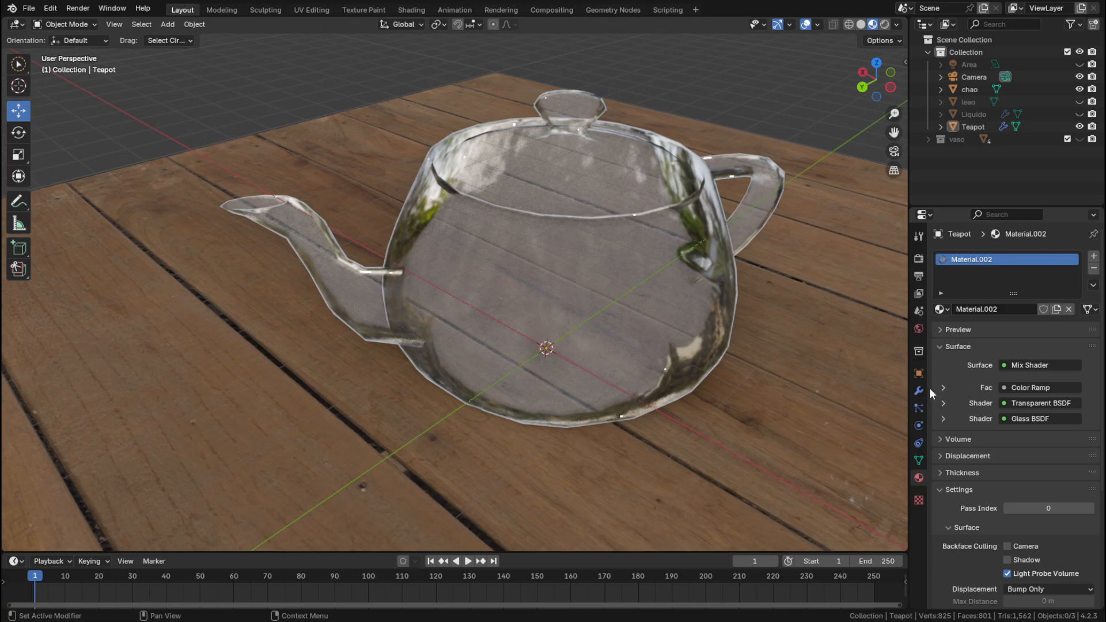
# Enable the teapot's Solidify modifier in the viewport.
pyautogui.click(636, 278)
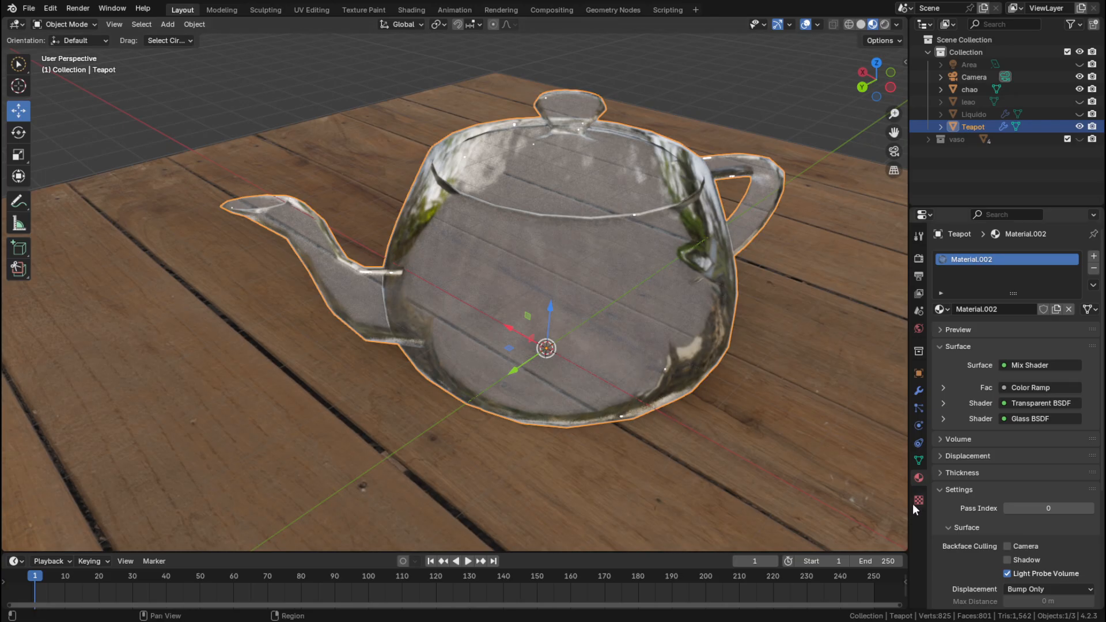
pyautogui.click(919, 392)
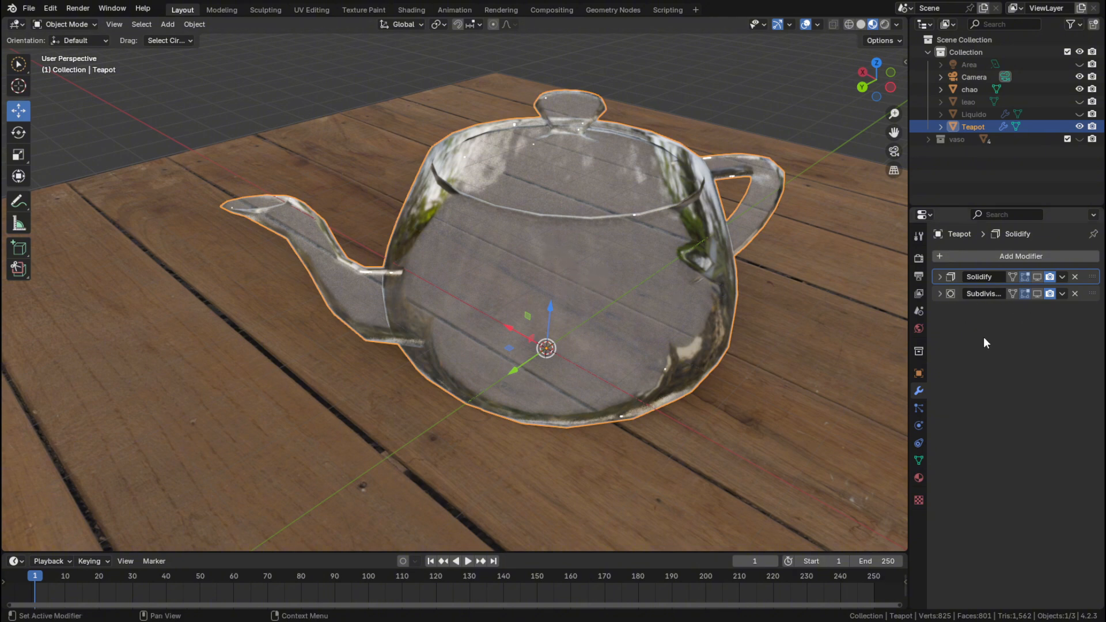
pyautogui.click(1038, 277)
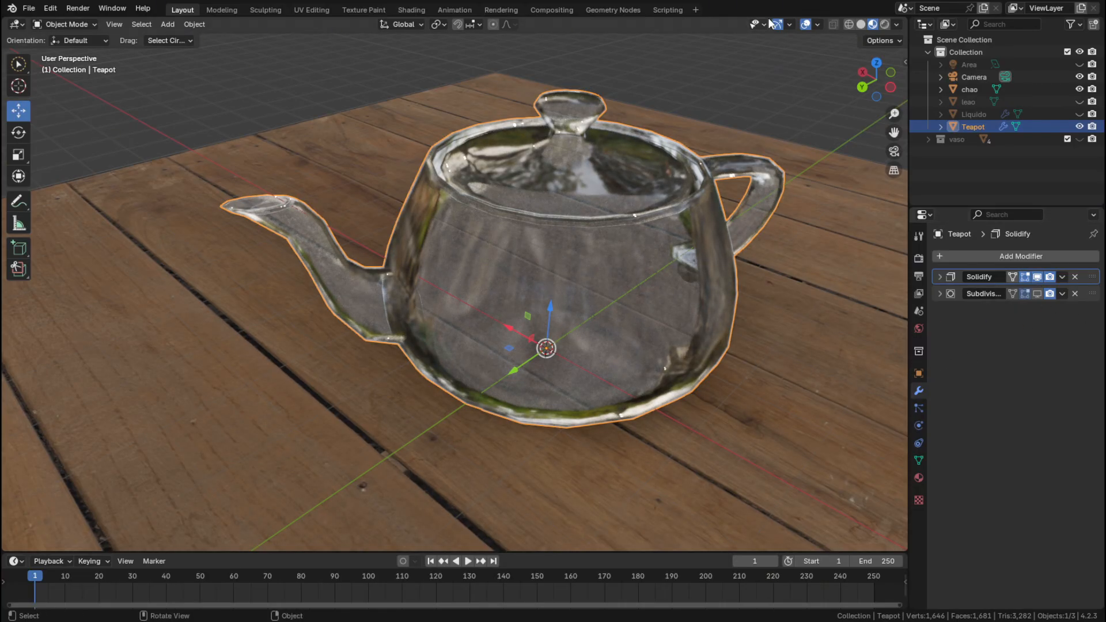
# Compare the teapot's mesh in wireframe shading with the Solidify modifier shown and hidden.
pyautogui.click(848, 24)
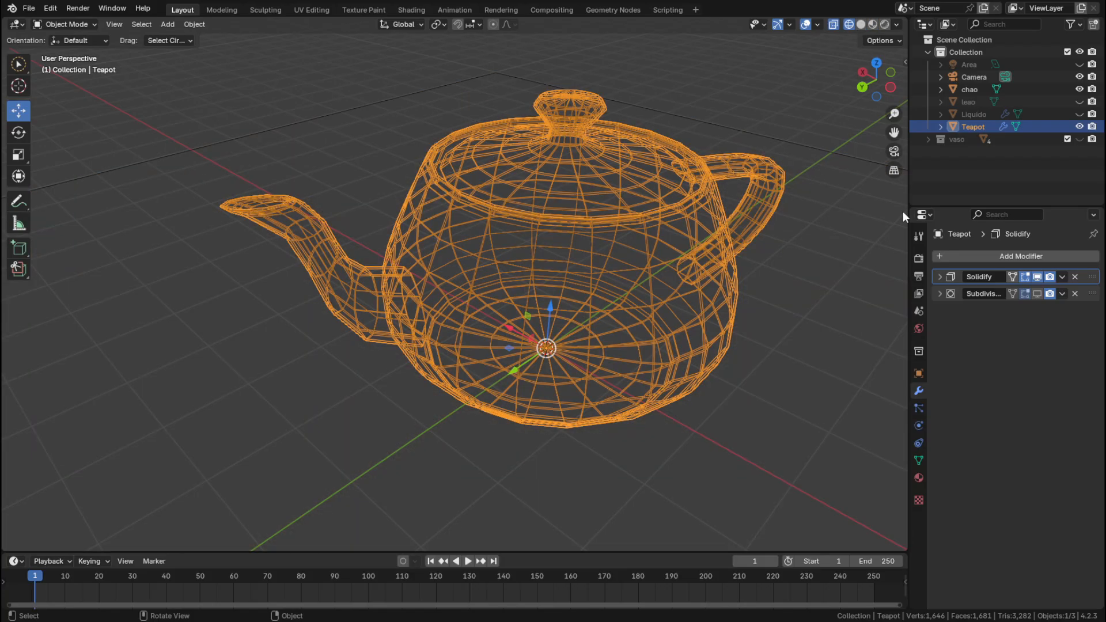
pyautogui.click(1038, 276)
pyautogui.click(1038, 276)
pyautogui.click(1038, 276)
pyautogui.click(1038, 276)
pyautogui.click(1039, 276)
pyautogui.click(1039, 276)
pyautogui.click(1038, 276)
pyautogui.click(1038, 276)
# Expand the Solidify and Subdivision modifier settings, return to Material Preview shading, and enable Subdivision in the viewport.
pyautogui.click(940, 277)
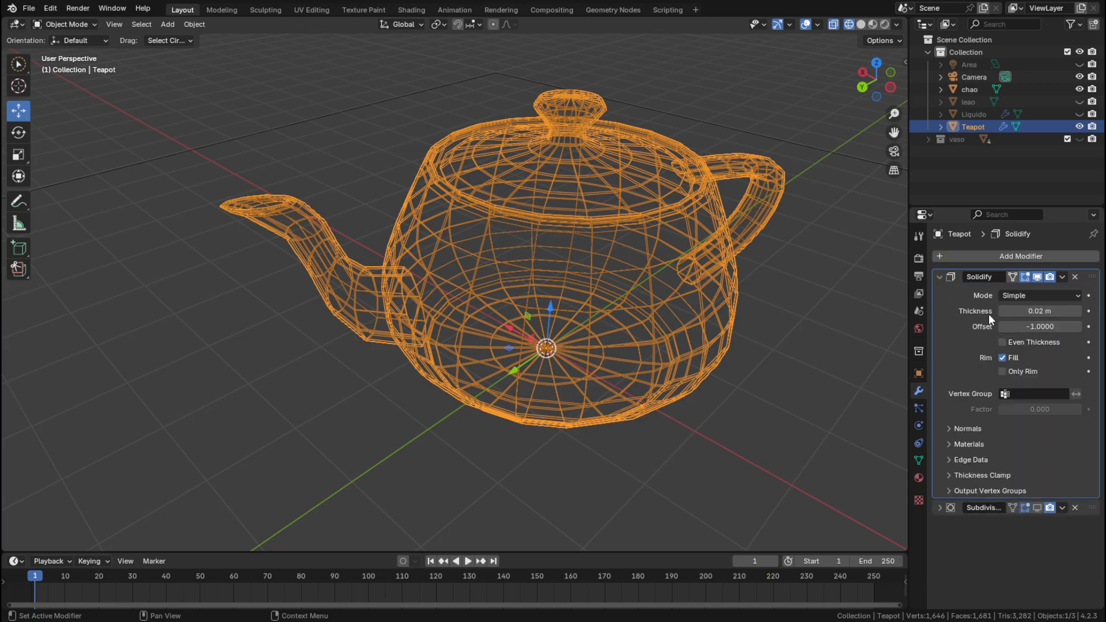
pyautogui.click(939, 508)
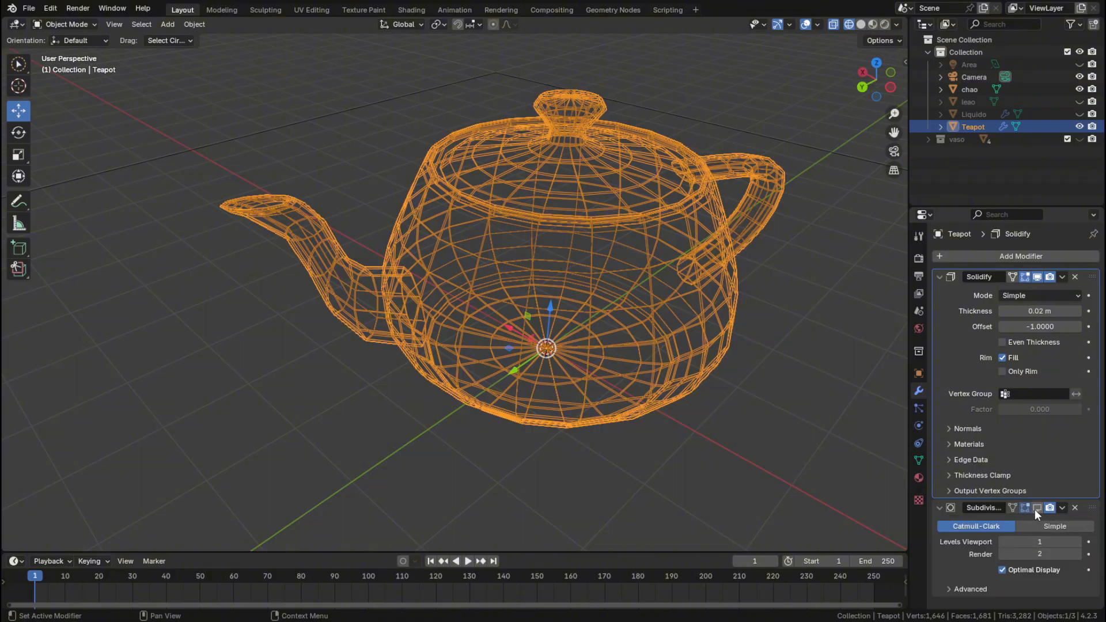
pyautogui.click(873, 24)
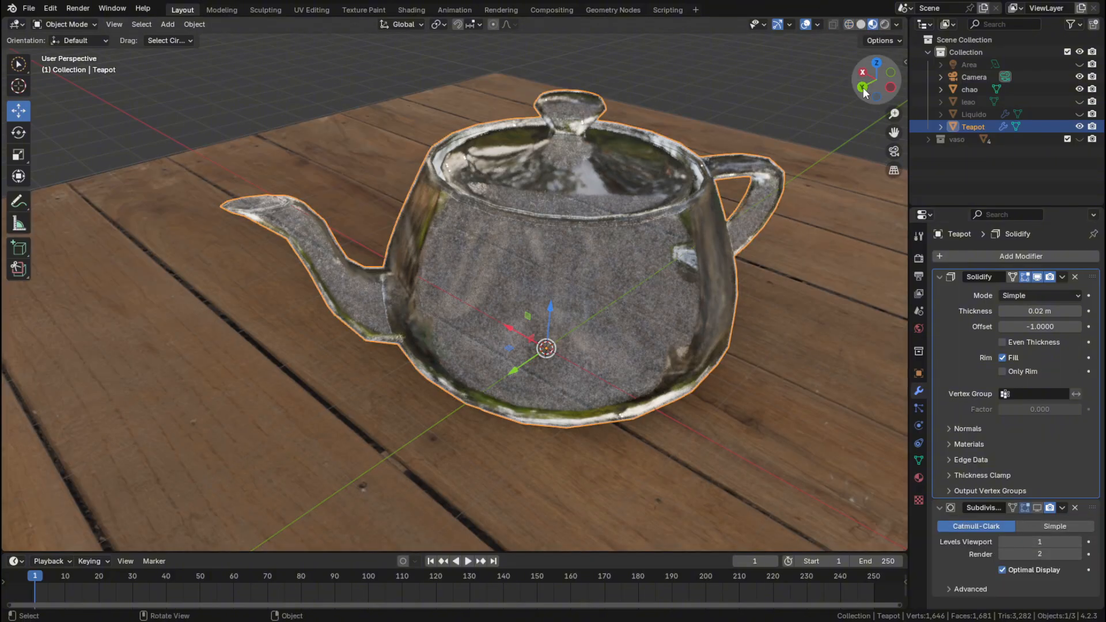
pyautogui.click(1036, 508)
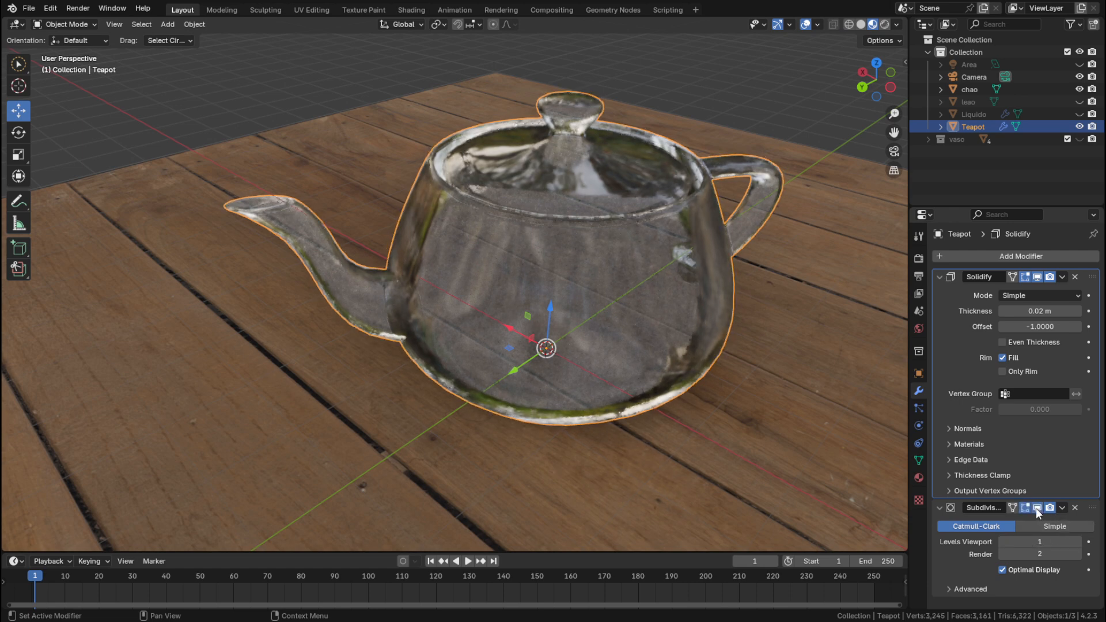
pyautogui.click(1036, 508)
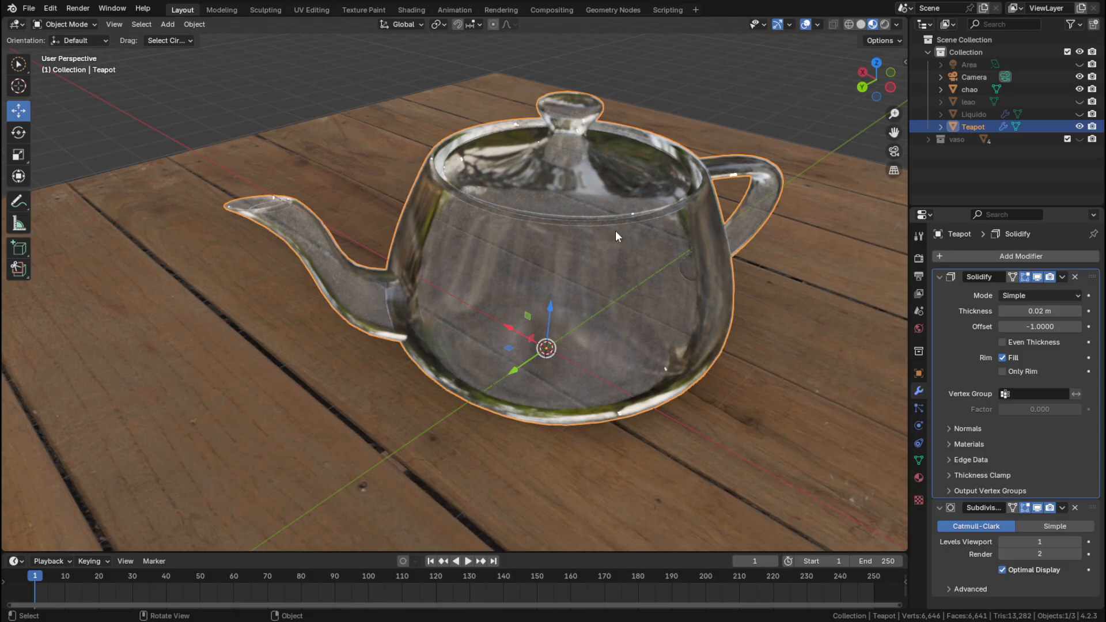
# Switch the viewport to Rendered shading, show the World settings, and view the teapot against the glass_passage_2k.hdr environment.
pyautogui.moveTo(624, 331); pyautogui.dragTo(593, 301, button='middle')
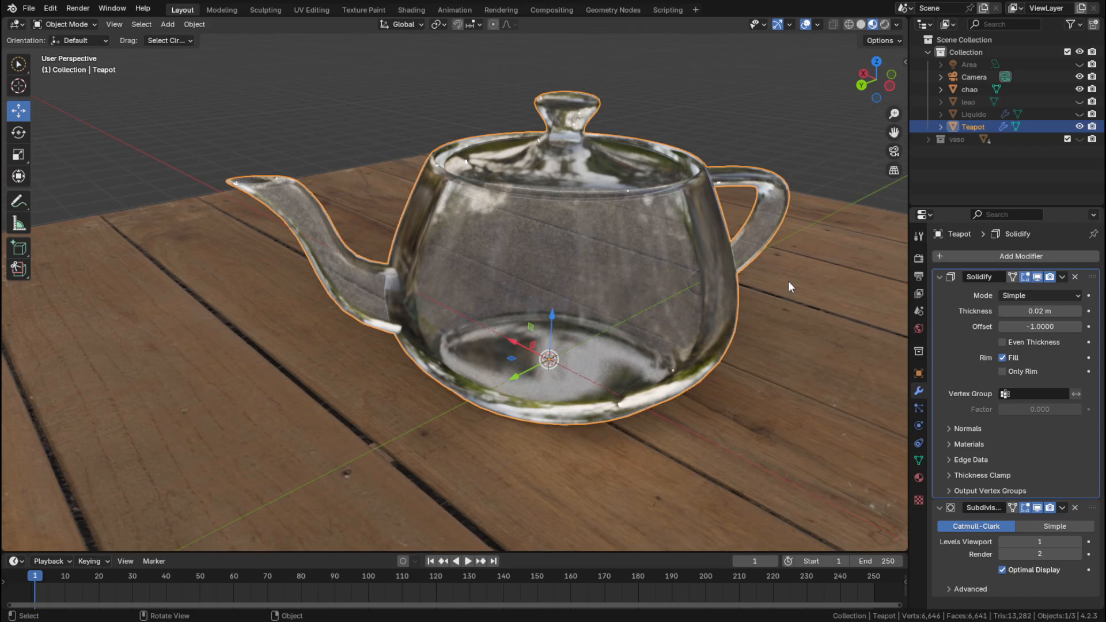
pyautogui.click(885, 25)
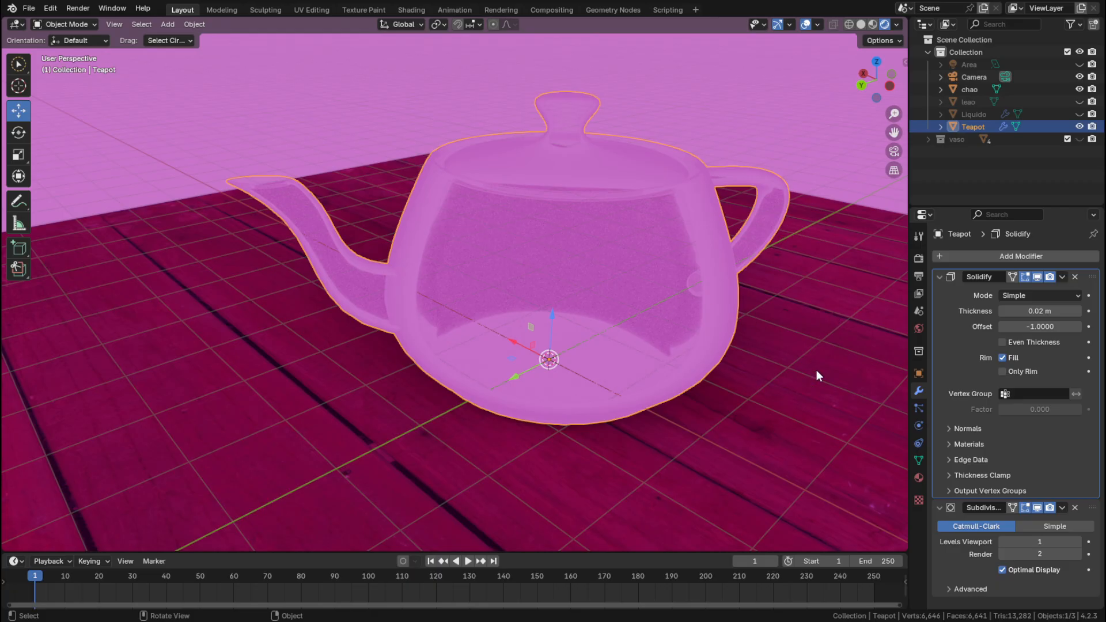
pyautogui.click(919, 329)
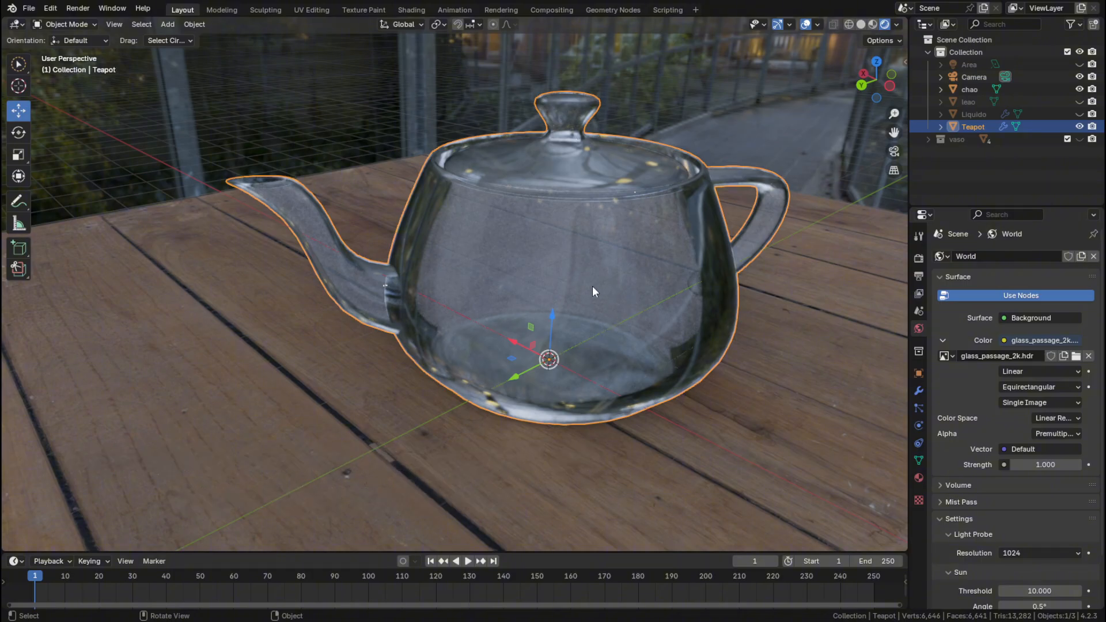
pyautogui.moveTo(592, 285); pyautogui.dragTo(580, 255, button='middle')
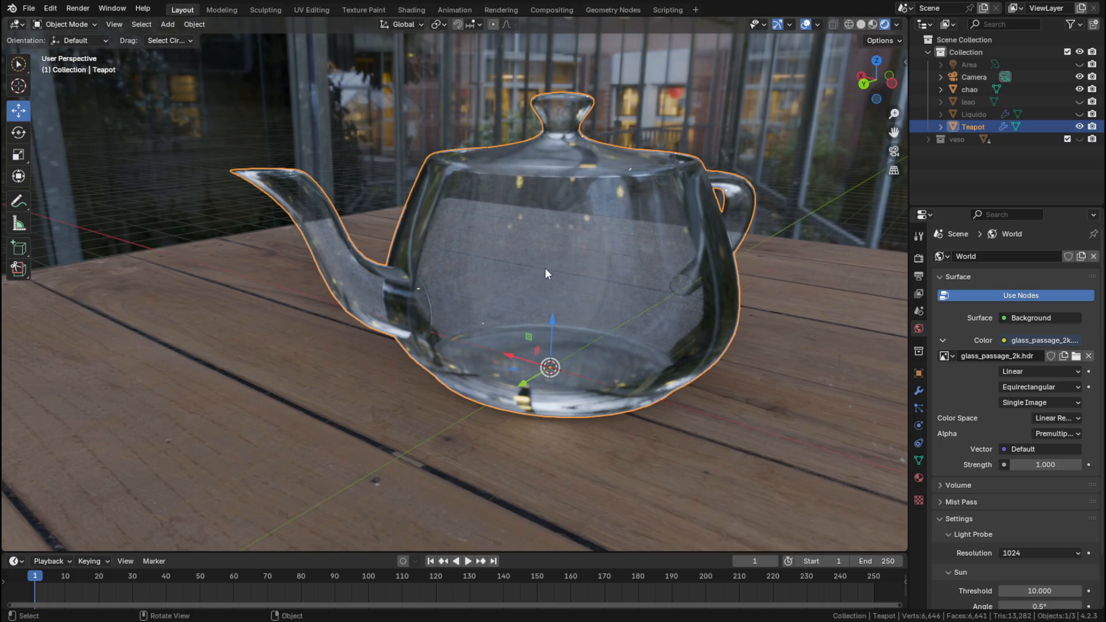
pyautogui.moveTo(548, 202)
pyautogui.mouseDown(button='middle')
pyautogui.moveTo(505, 197)
pyautogui.moveTo(544, 216)
pyautogui.moveTo(595, 216)
pyautogui.moveTo(537, 200)
pyautogui.mouseUp(button='middle')
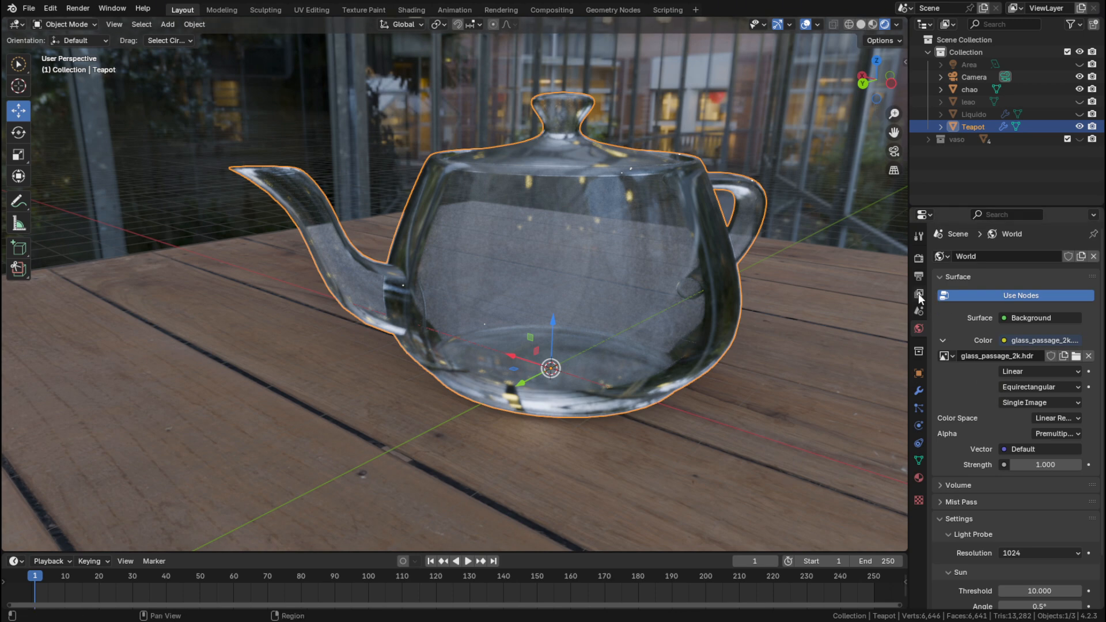
# Check the EEVEE render settings, then enable Shadow for the Sun in the World settings.
pyautogui.click(920, 259)
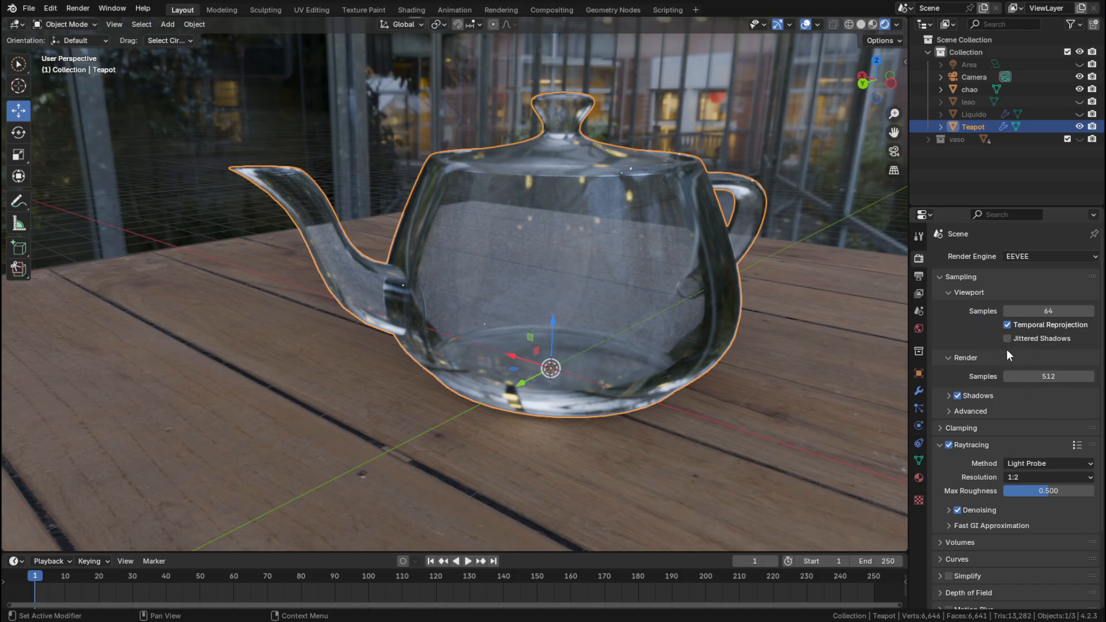
pyautogui.click(919, 328)
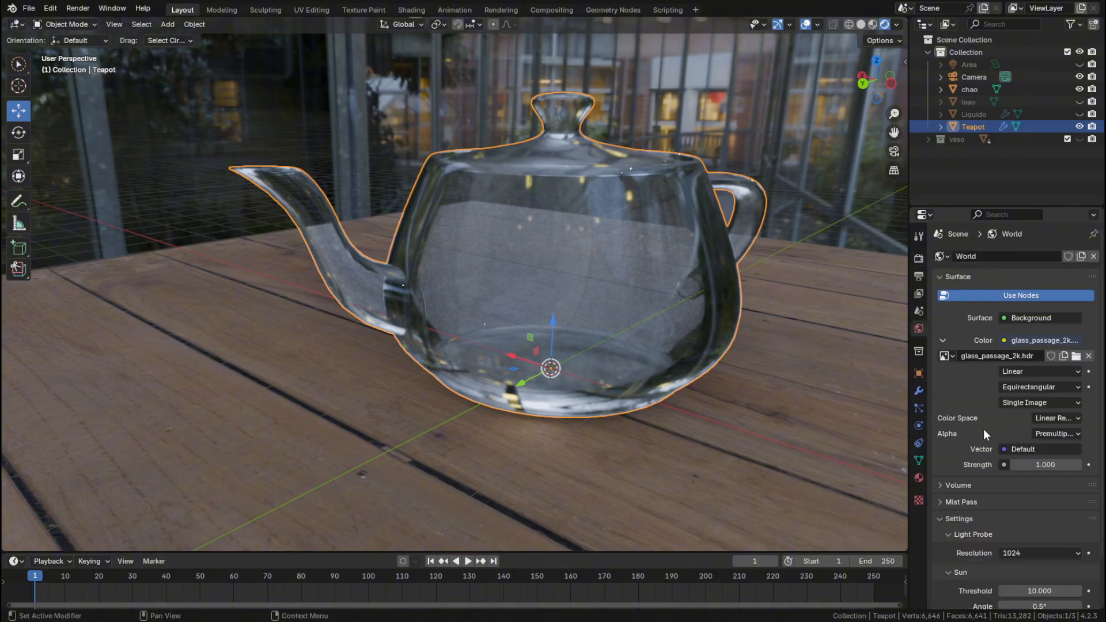
pyautogui.scroll(-1, 984, 429)
pyautogui.scroll(1, 984, 429)
pyautogui.scroll(-2, 977, 413)
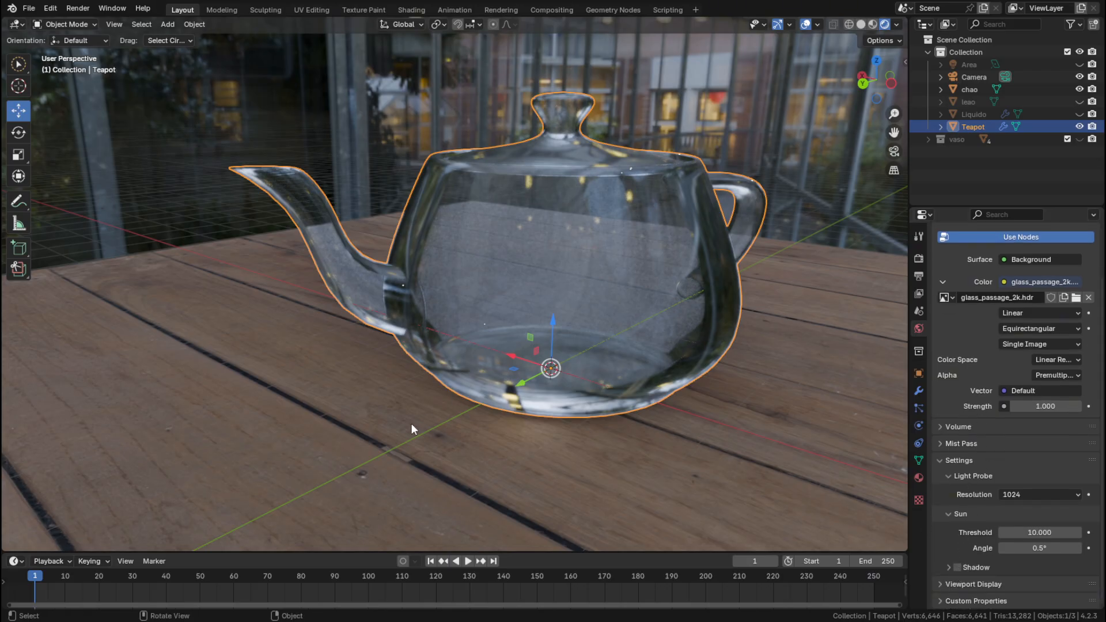
pyautogui.click(958, 568)
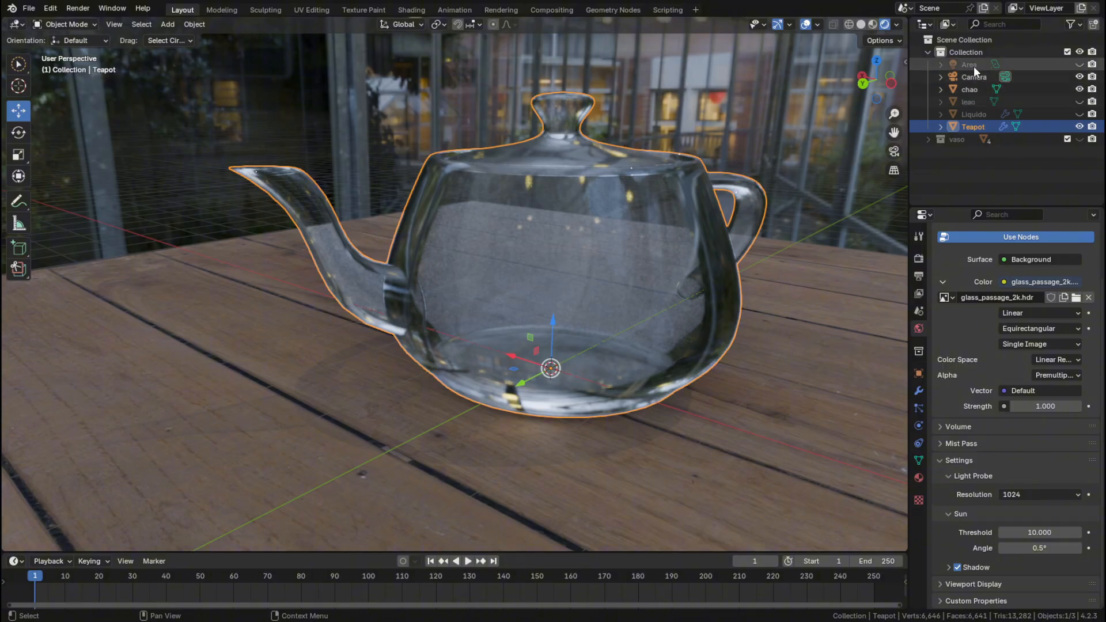
# Unhide the Area light and set its power to 300 W.
pyautogui.click(1080, 64)
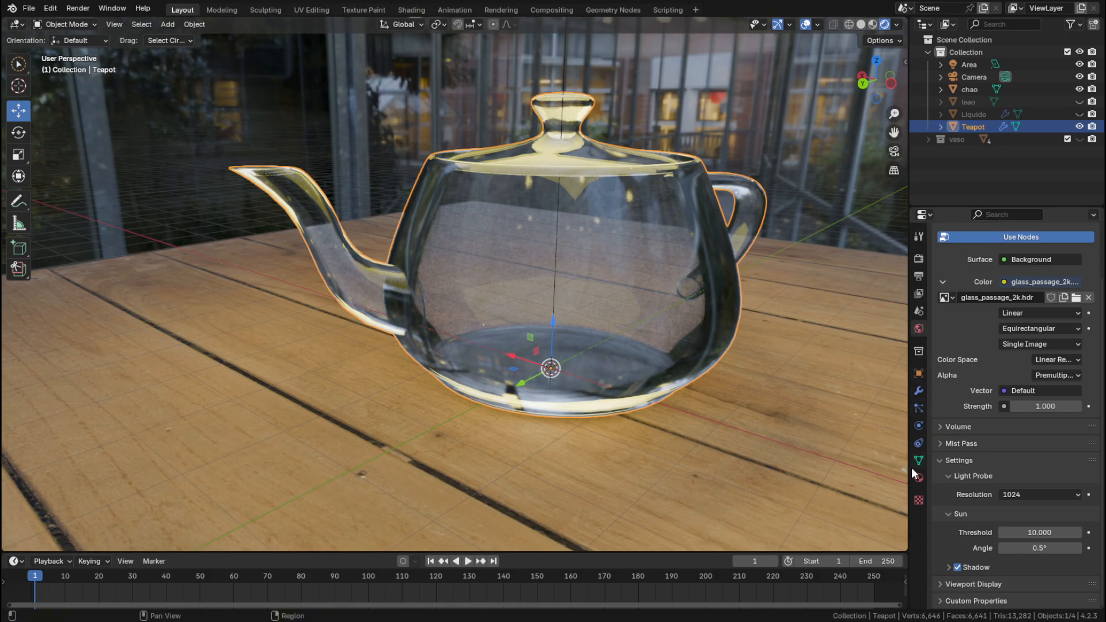
pyautogui.click(970, 65)
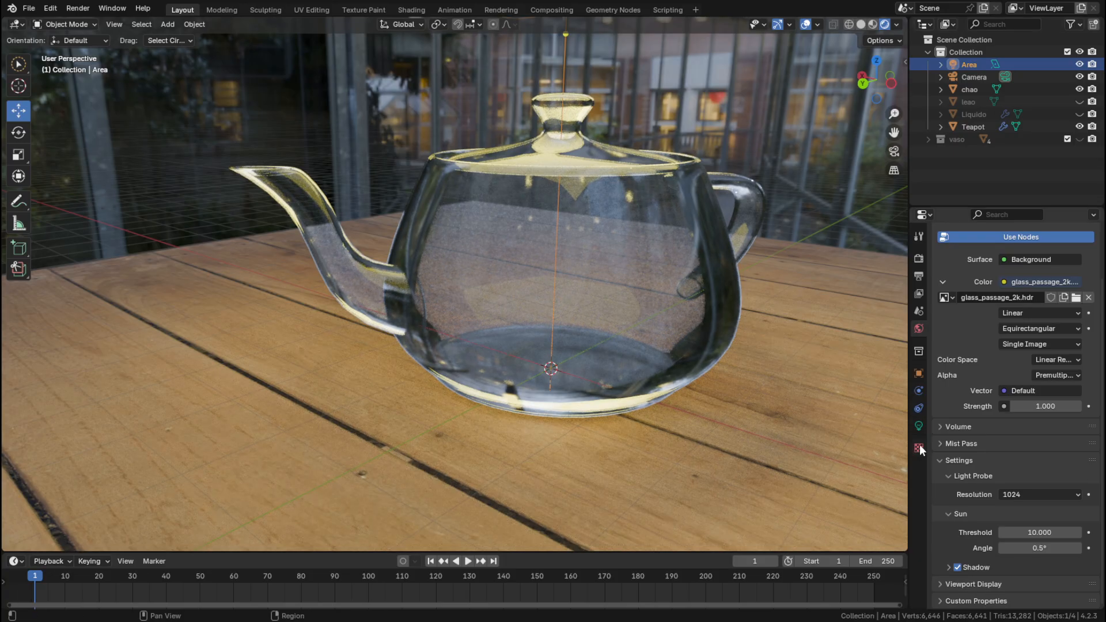
pyautogui.click(919, 426)
pyautogui.moveTo(1043, 341)
pyautogui.mouseDown()
pyautogui.moveTo(1063, 342)
pyautogui.moveTo(1035, 342)
pyautogui.mouseUp()
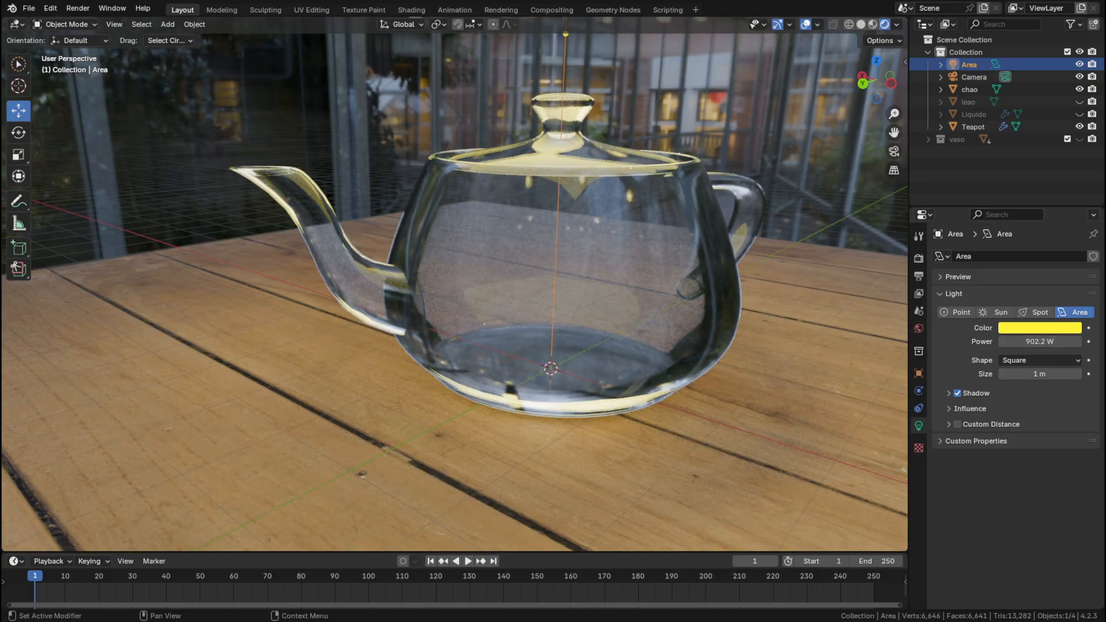
pyautogui.click(1041, 341)
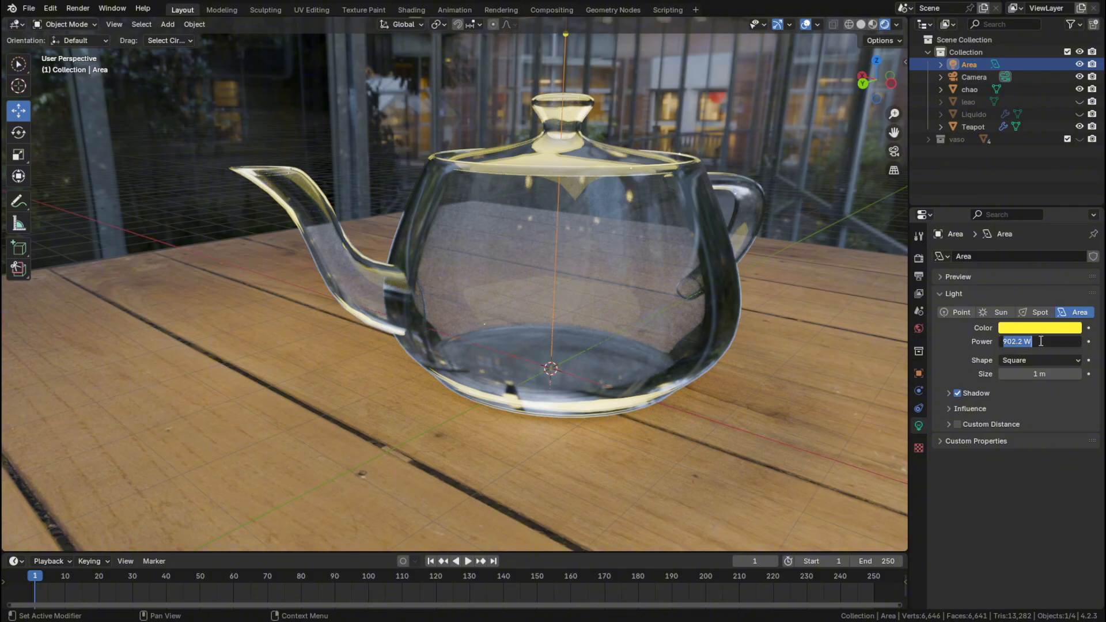
pyautogui.write('300')
pyautogui.press('Return')
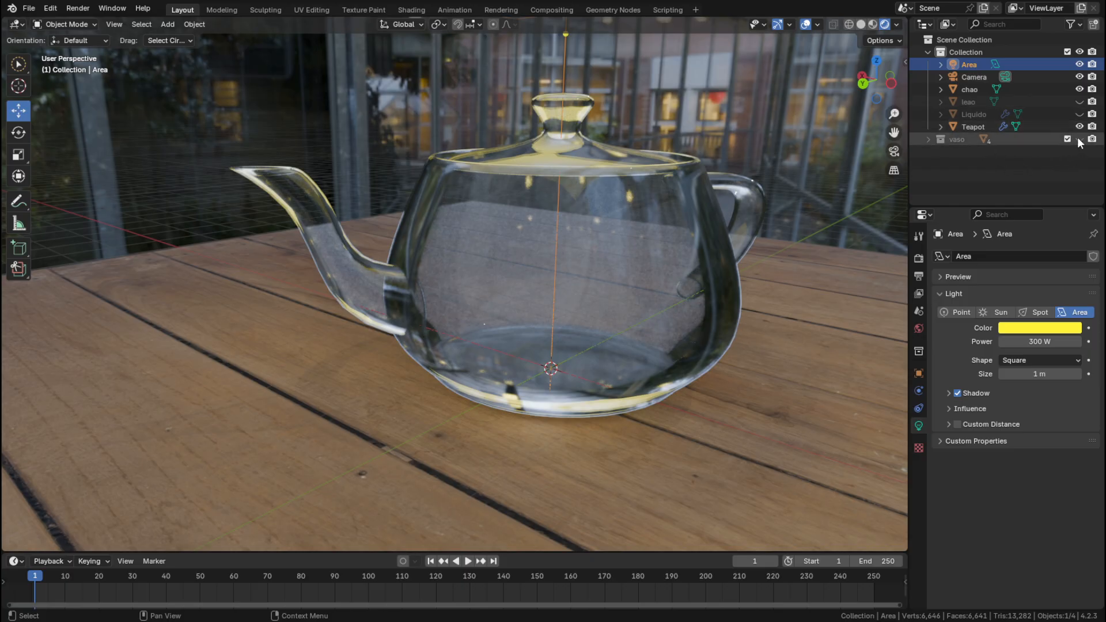
# Select the camera, look through it, and unhide the "leao" object, the "vaso" collection and the "Liquido" object.
pyautogui.click(981, 78)
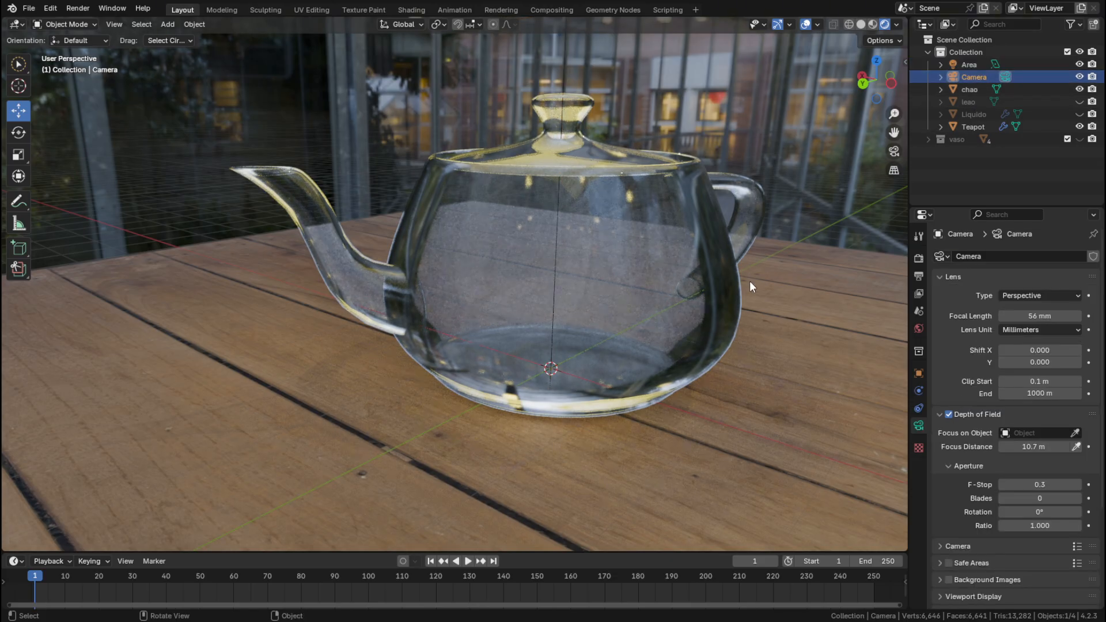
pyautogui.press('KP_0')
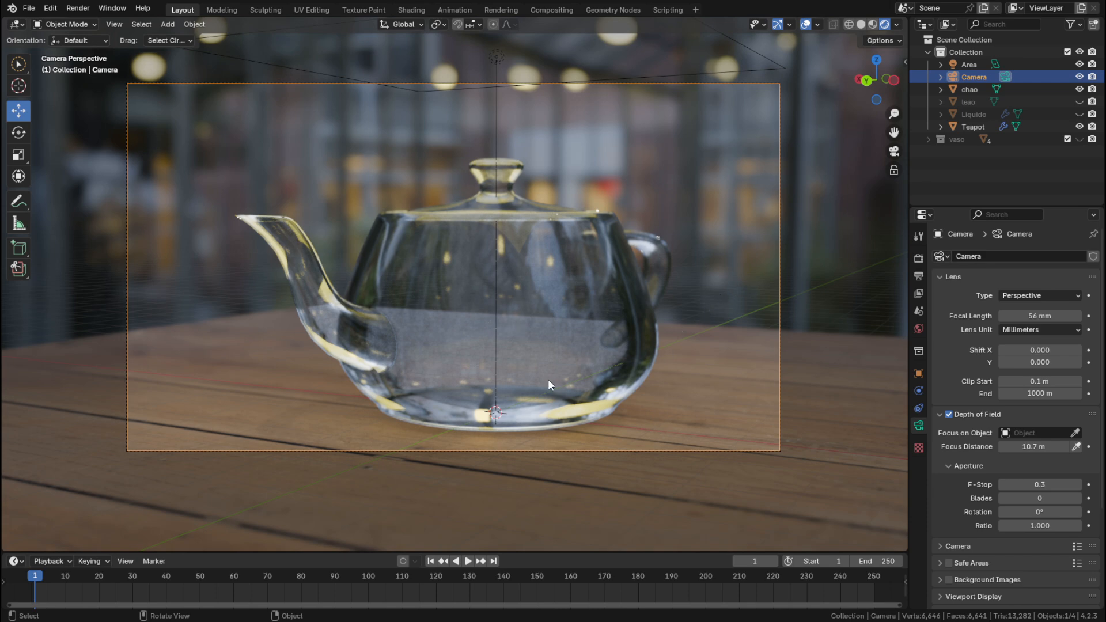
pyautogui.click(1081, 102)
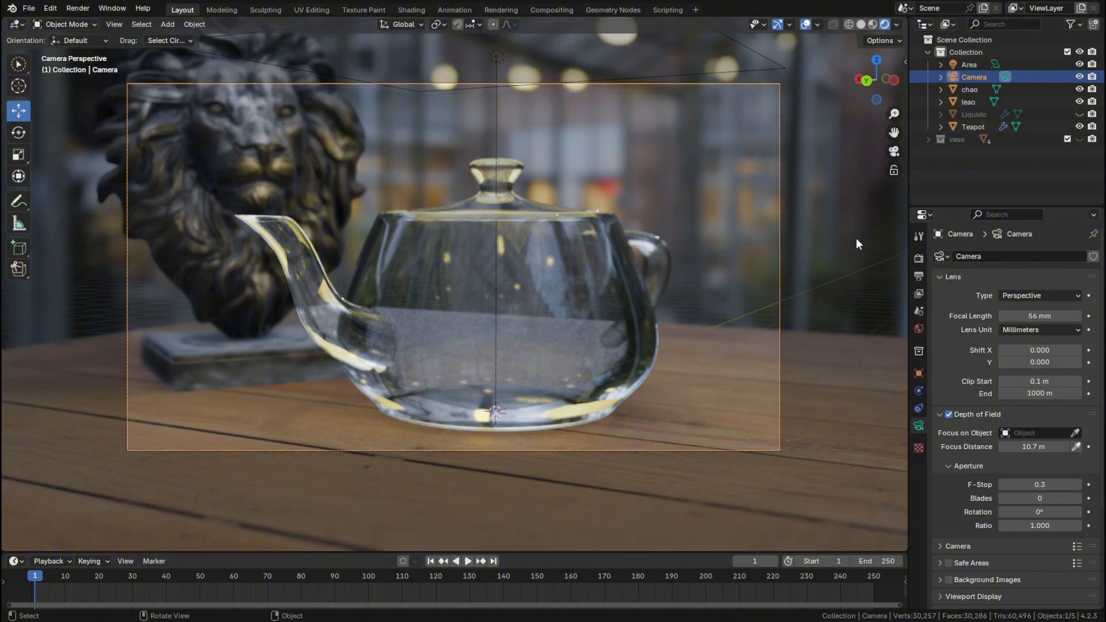
pyautogui.click(1080, 139)
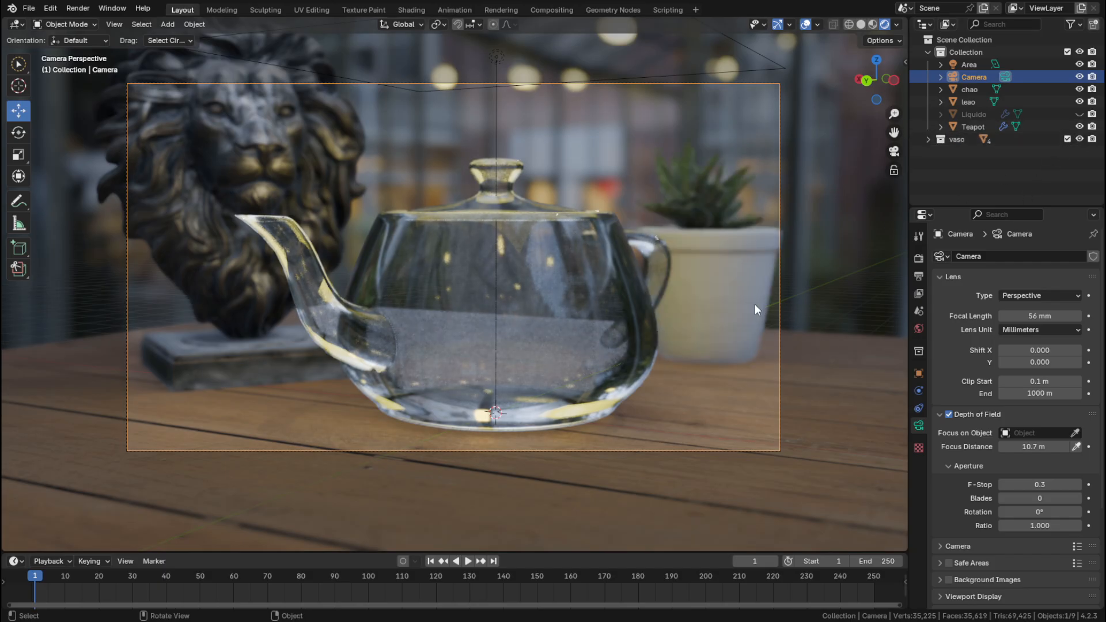
pyautogui.click(1079, 115)
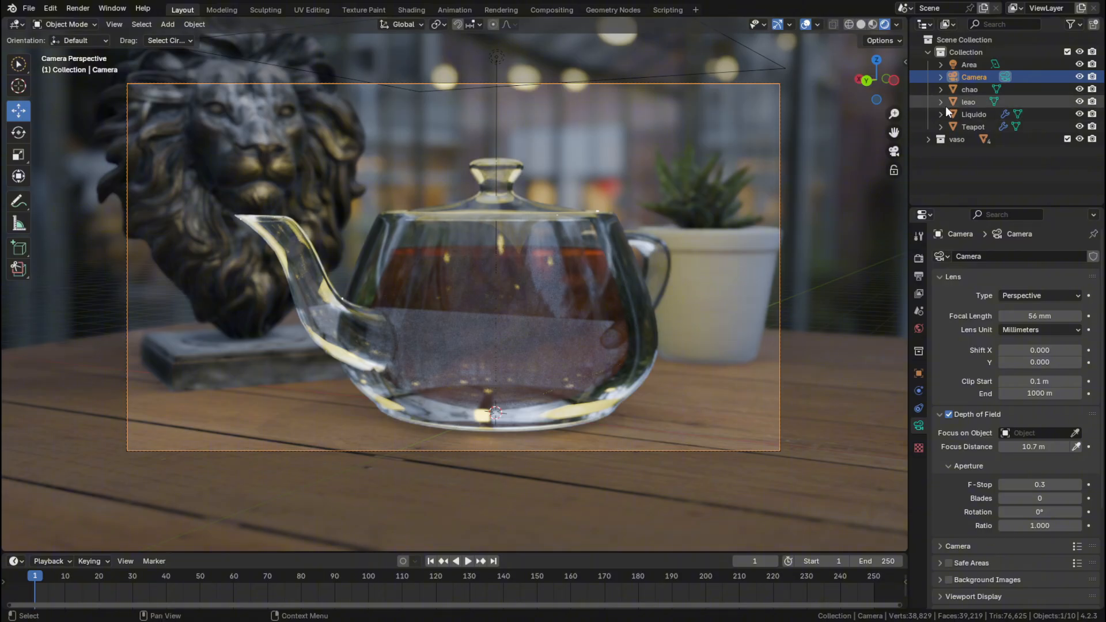
# Examine the "Liquido" mesh inside the teapot in wireframe shading, along with its Subdivision and Solidify modifier settings.
pyautogui.click(975, 113)
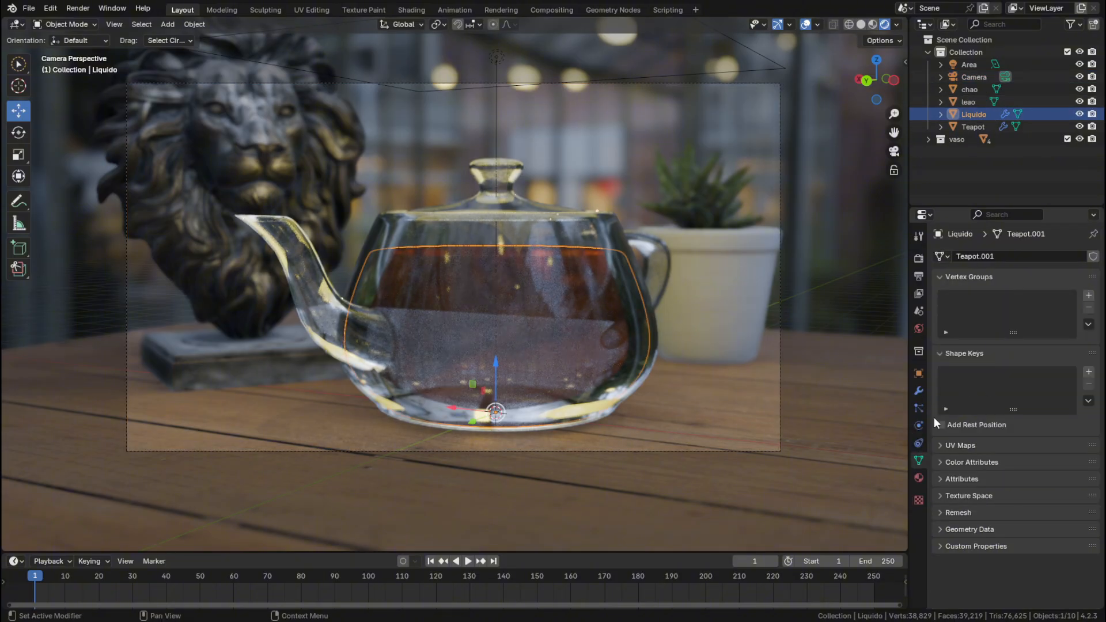
pyautogui.click(849, 24)
pyautogui.moveTo(586, 299)
pyautogui.mouseDown(button='middle')
pyautogui.moveTo(530, 324)
pyautogui.moveTo(581, 313)
pyautogui.moveTo(549, 316)
pyautogui.mouseUp(button='middle')
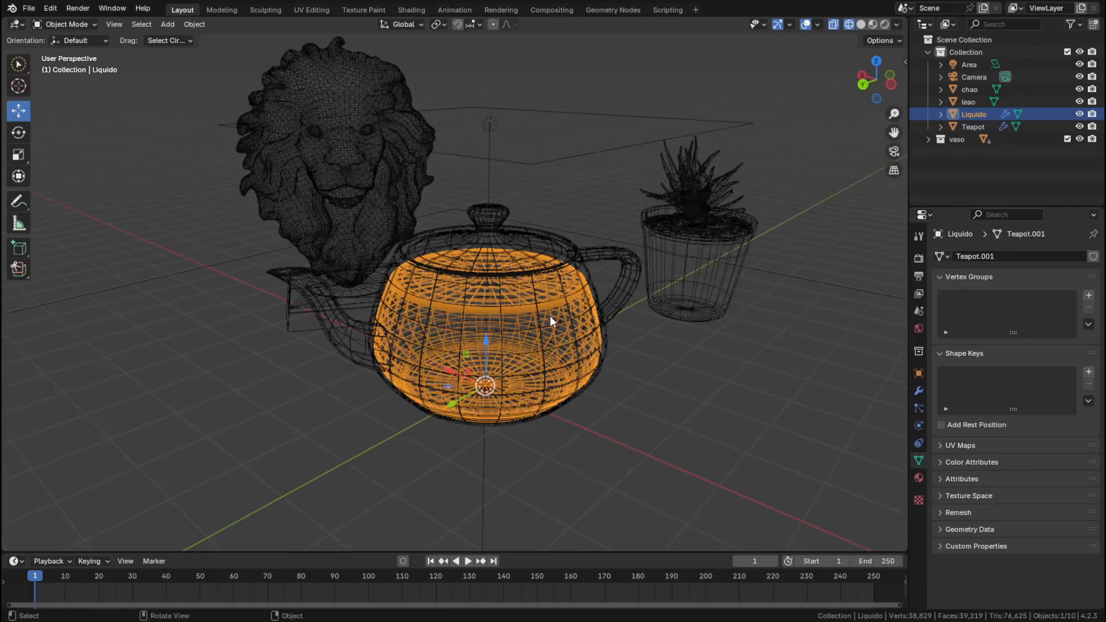
pyautogui.scroll(2, 552, 316)
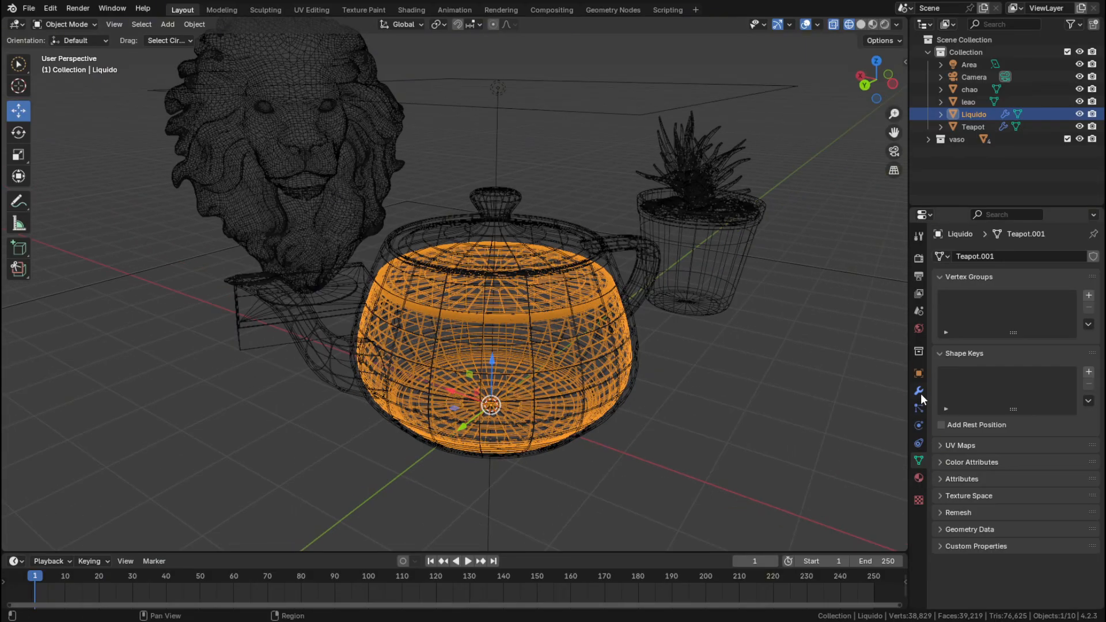
pyautogui.click(920, 392)
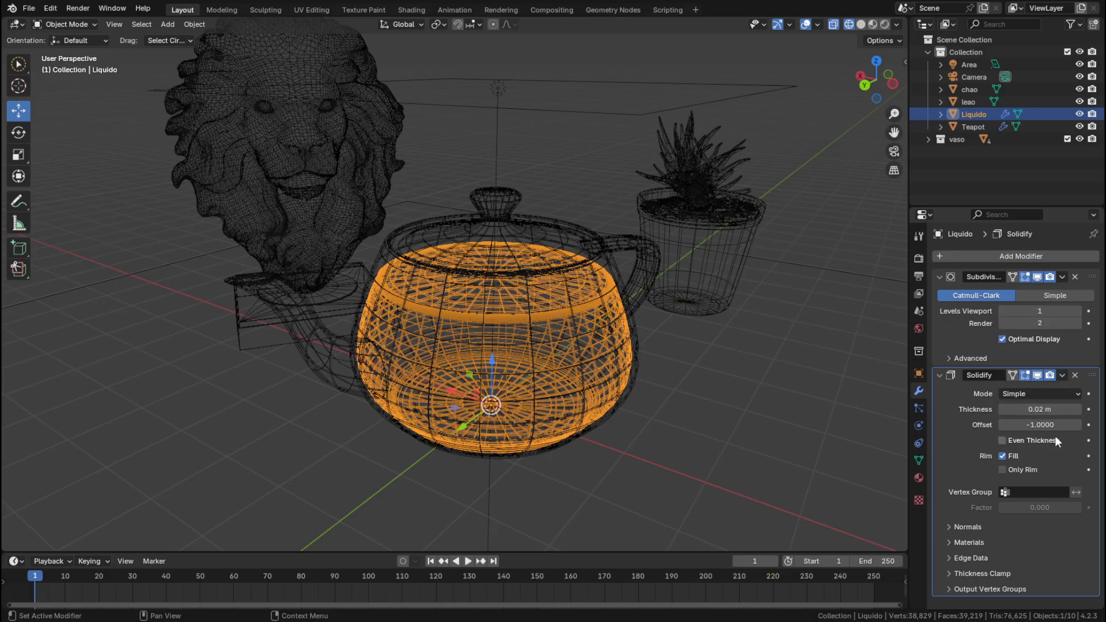
# Return the viewport to Rendered shading and look through the camera.
pyautogui.click(873, 24)
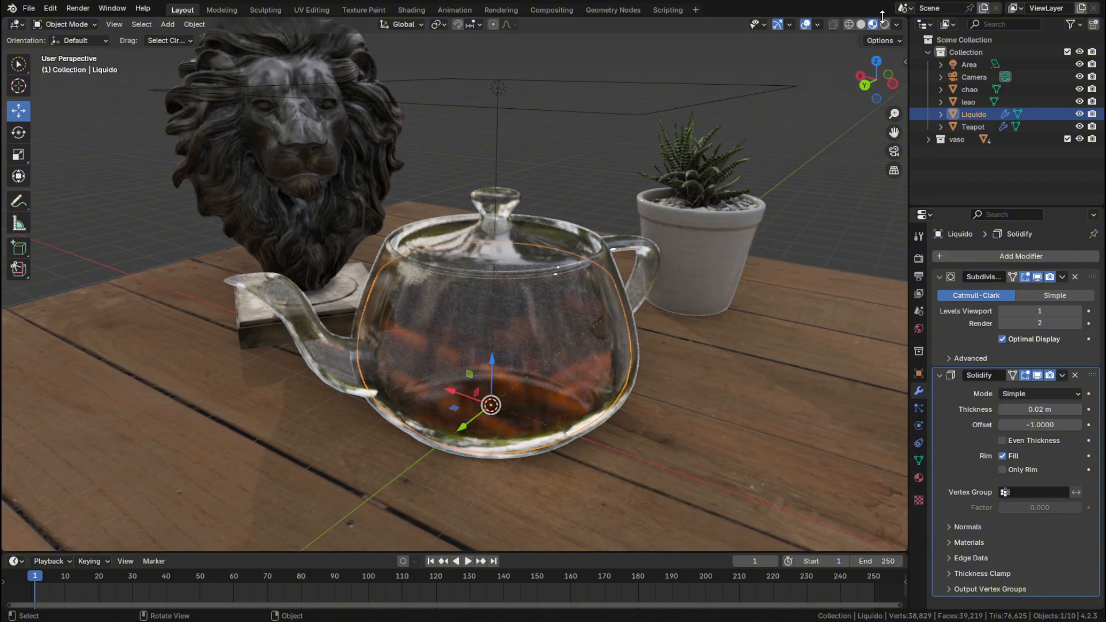
pyautogui.click(884, 24)
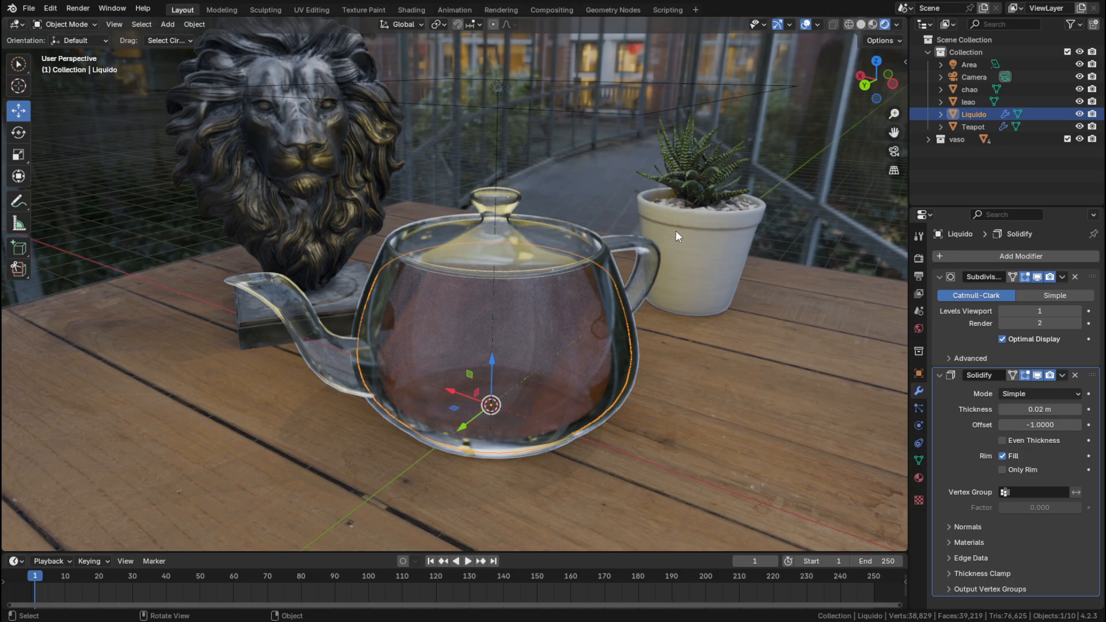
pyautogui.press('KP_0')
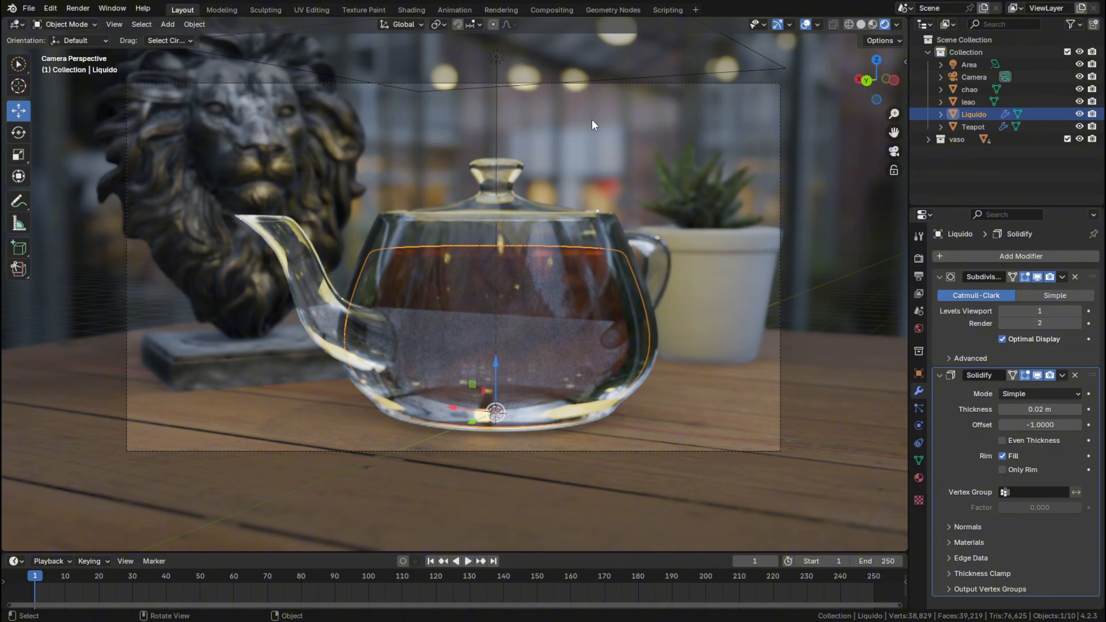
# Select the camera and show its Depth of Field and Aperture settings.
pyautogui.click(963, 76)
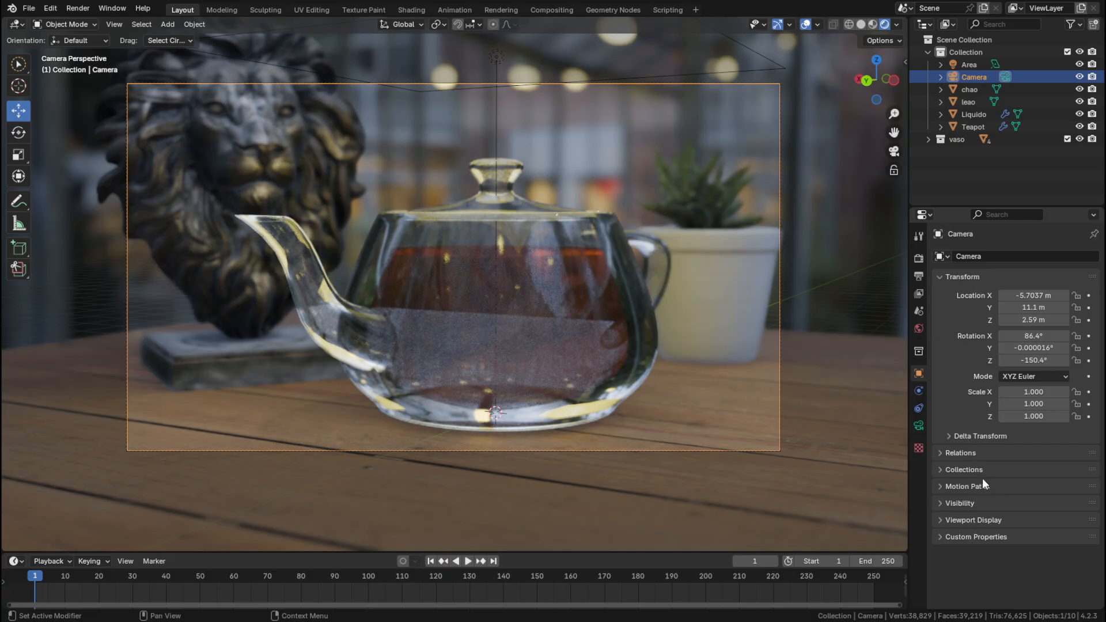
pyautogui.click(919, 426)
pyautogui.scroll(-3, 966, 496)
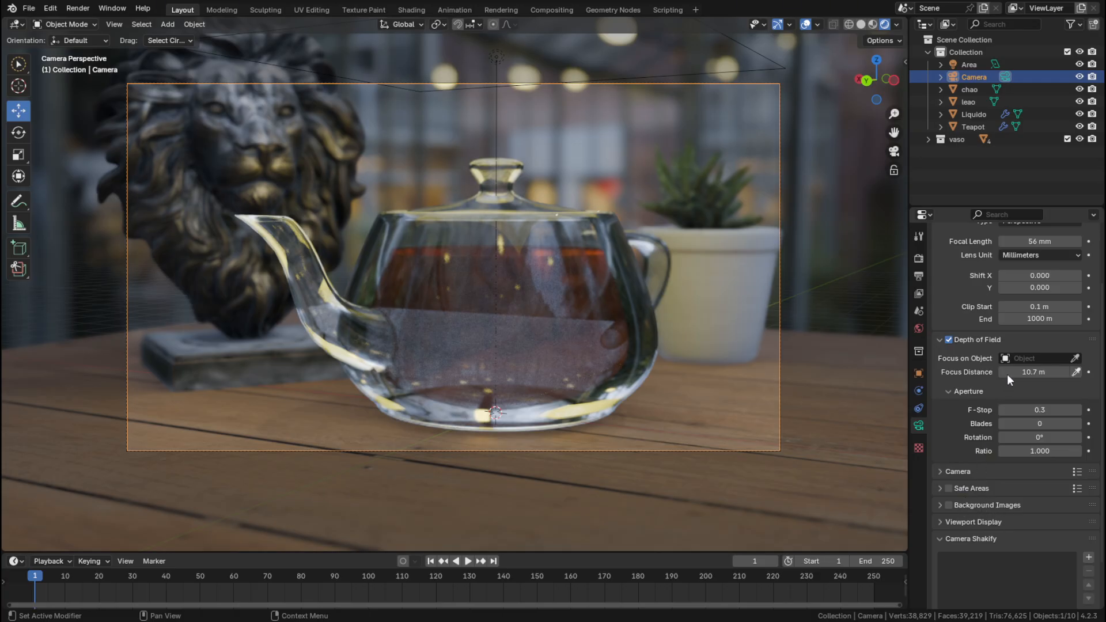
pyautogui.scroll(2, 980, 392)
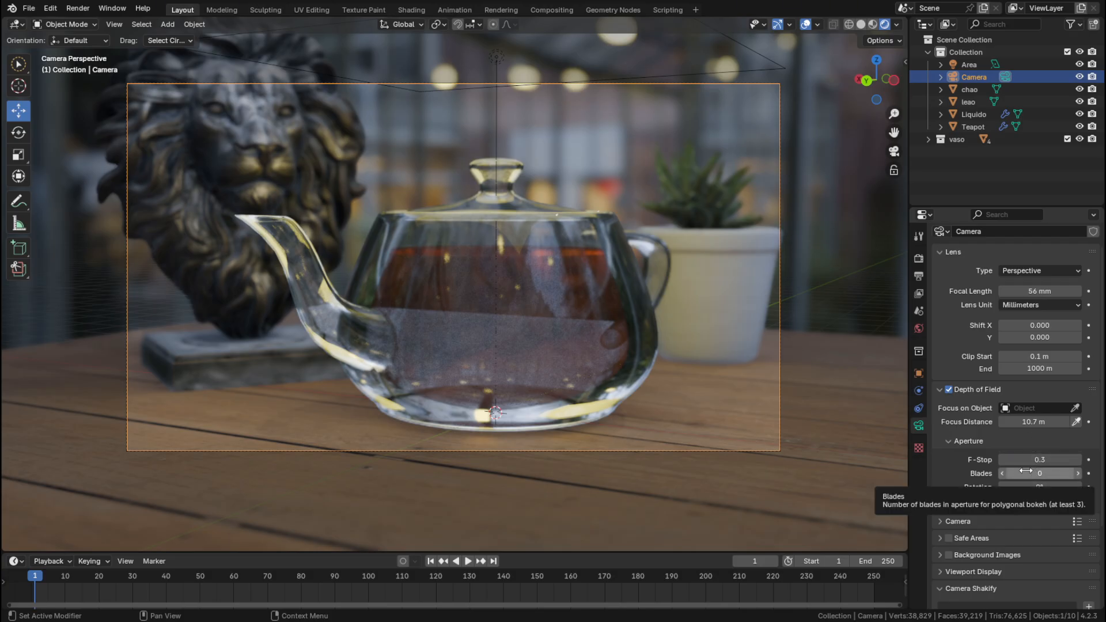
# Raise the camera's F-Stop to 1.4 in increments to compare the background blur.
pyautogui.click(1078, 460)
pyautogui.click(1078, 460)
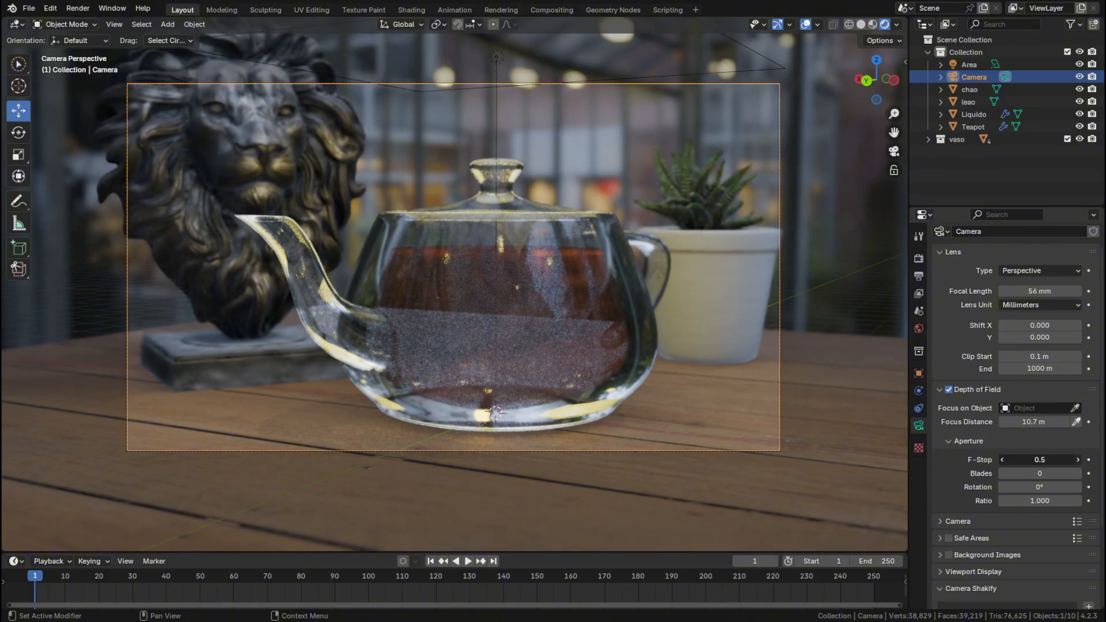
pyautogui.click(1078, 460)
pyautogui.click(1078, 460)
pyautogui.click(1078, 460)
pyautogui.click(1078, 460)
pyautogui.click(1078, 459)
pyautogui.click(1078, 460)
pyautogui.click(1078, 460)
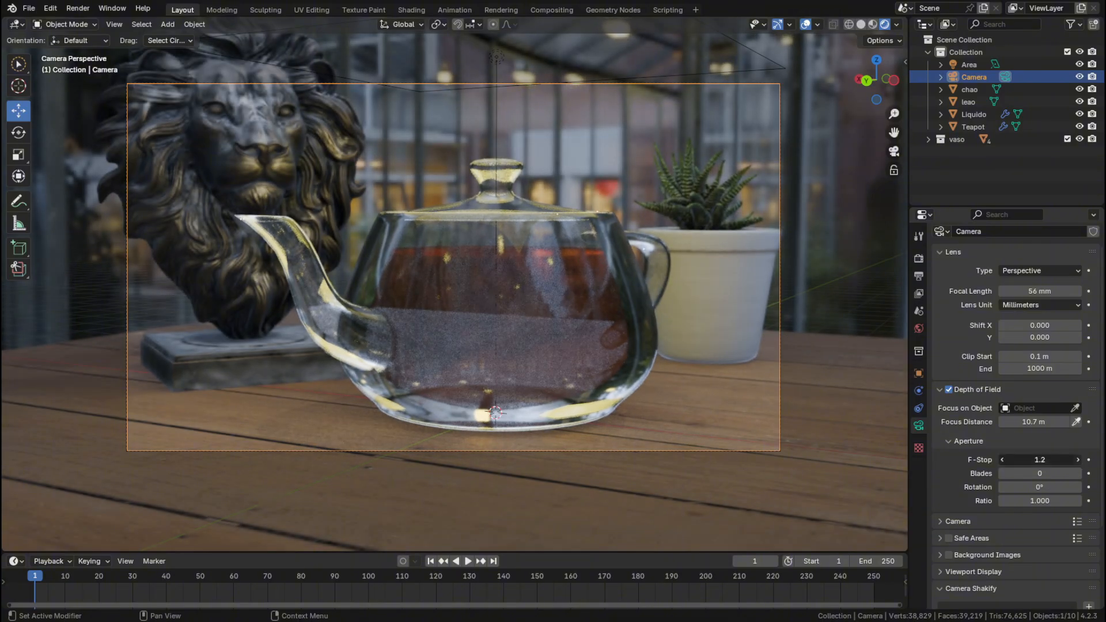
pyautogui.click(1077, 460)
pyautogui.click(1078, 460)
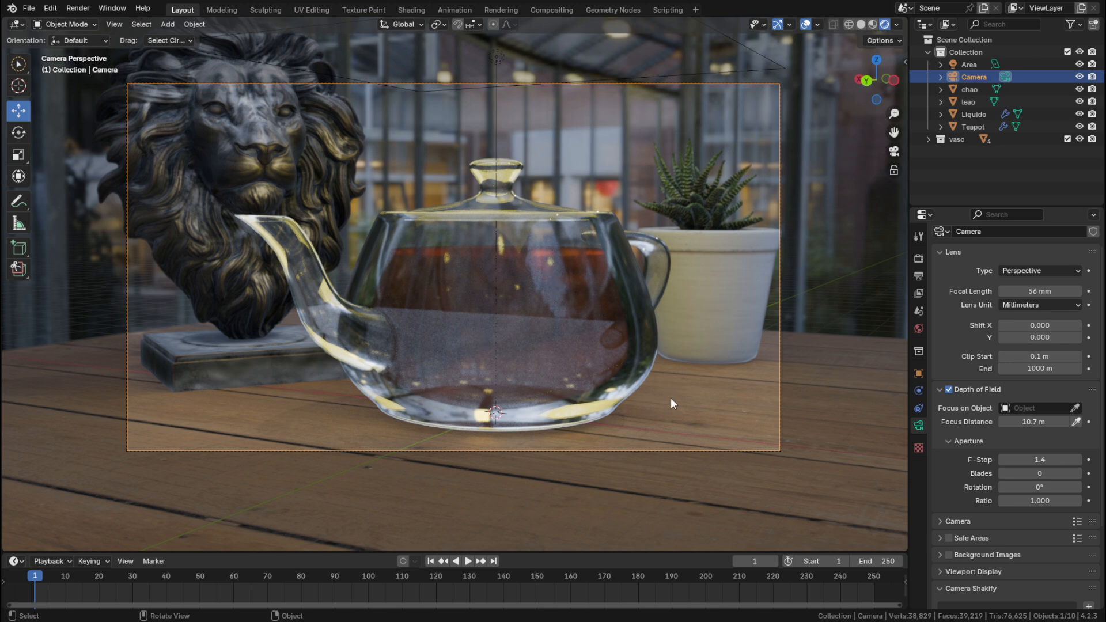
# Lower the camera's F-Stop to 0.2 for a stronger background blur.
pyautogui.click(1003, 460)
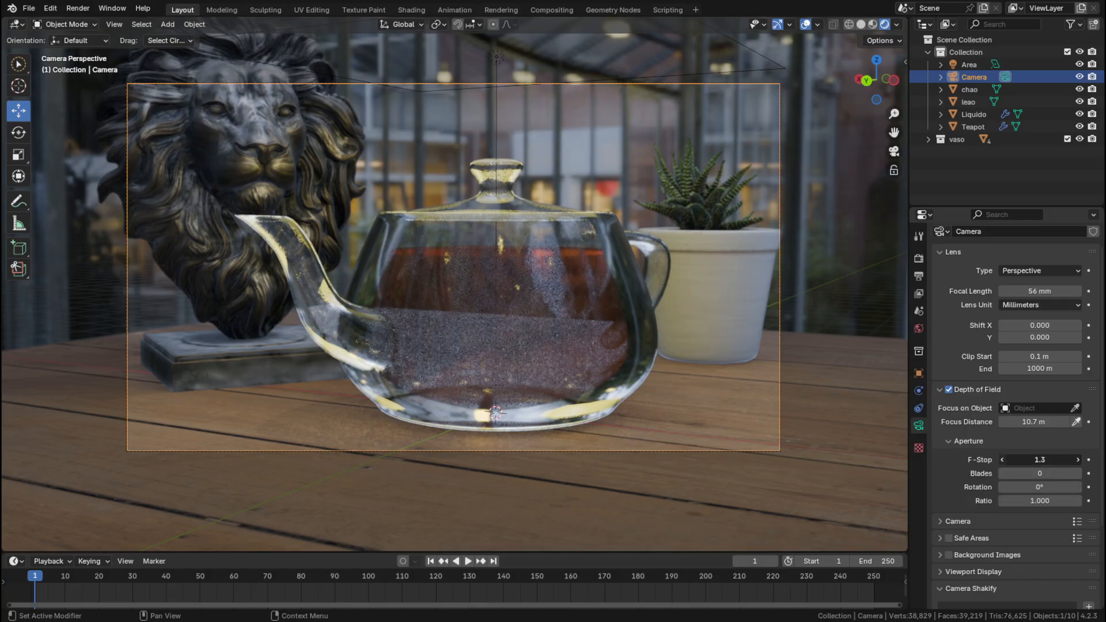
pyautogui.click(1003, 460)
pyautogui.click(1003, 460)
pyautogui.click(1003, 460)
pyautogui.click(1003, 460)
pyautogui.click(1003, 460)
pyautogui.click(1003, 460)
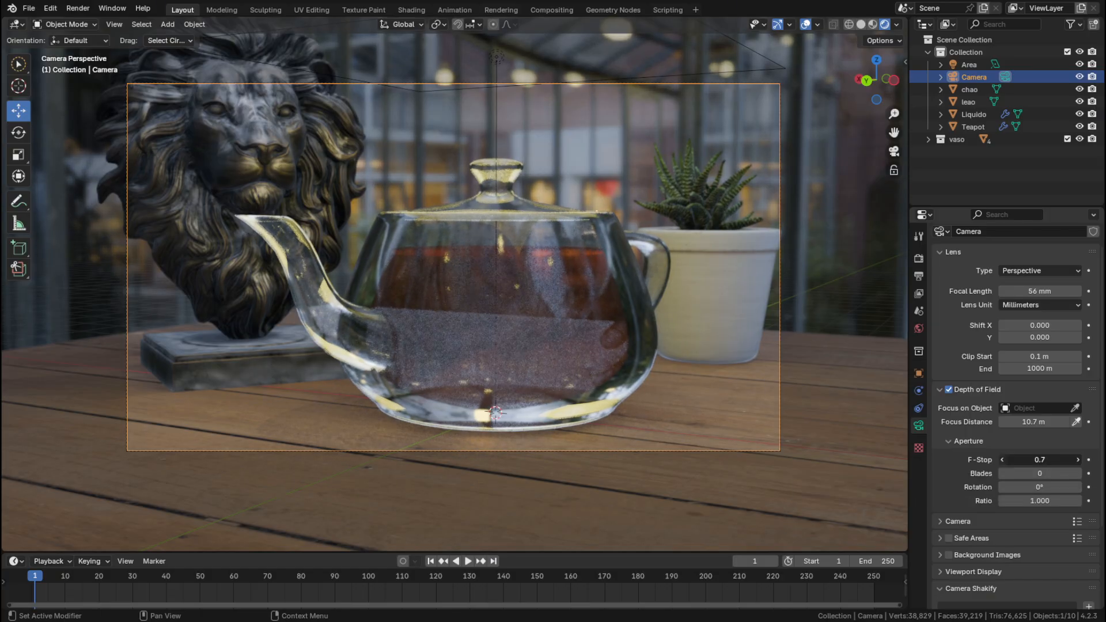
pyautogui.click(1003, 460)
pyautogui.click(1003, 460)
pyautogui.click(1003, 460)
pyautogui.click(1002, 460)
pyautogui.click(1003, 460)
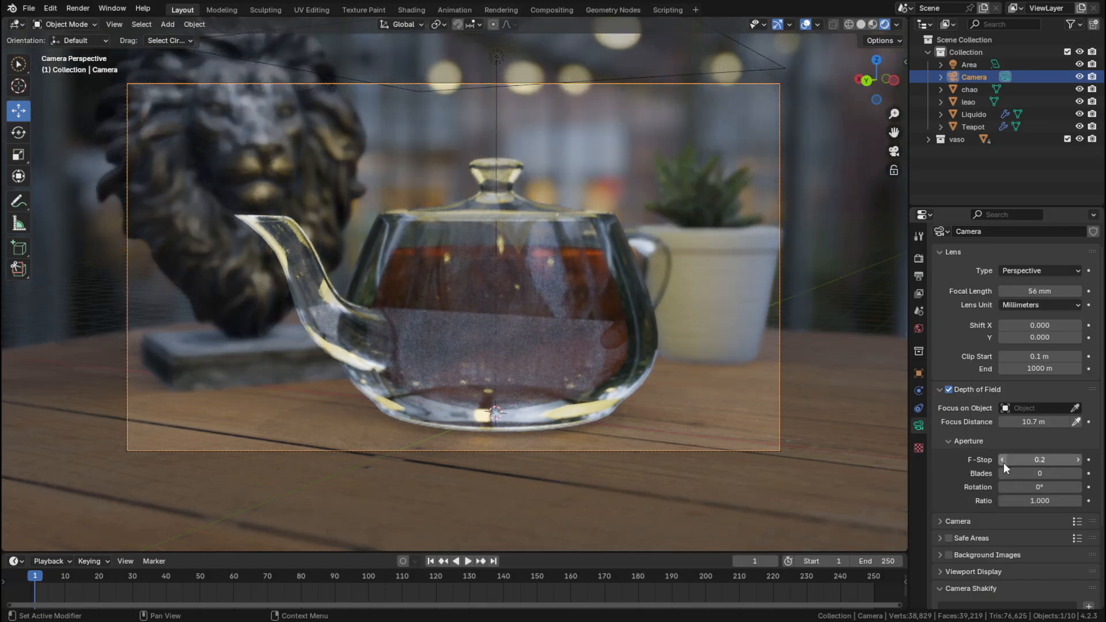
# Try a camera F-Stop of 0.1, and settle on 0.3 for a softer background blur.
pyautogui.click(1003, 460)
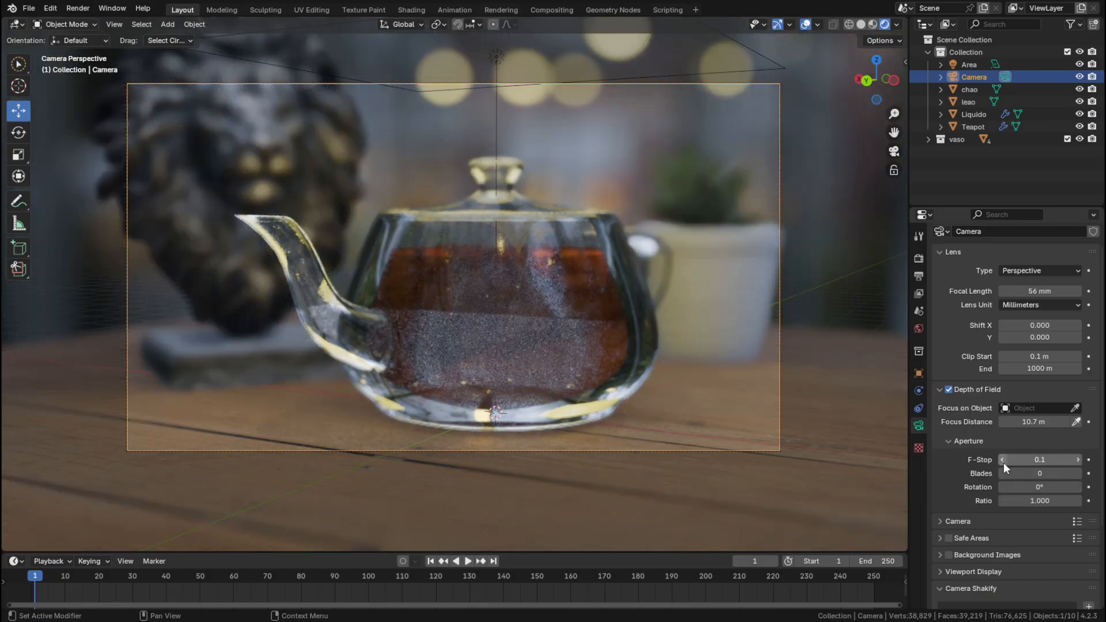
pyautogui.click(1077, 460)
pyautogui.click(1077, 461)
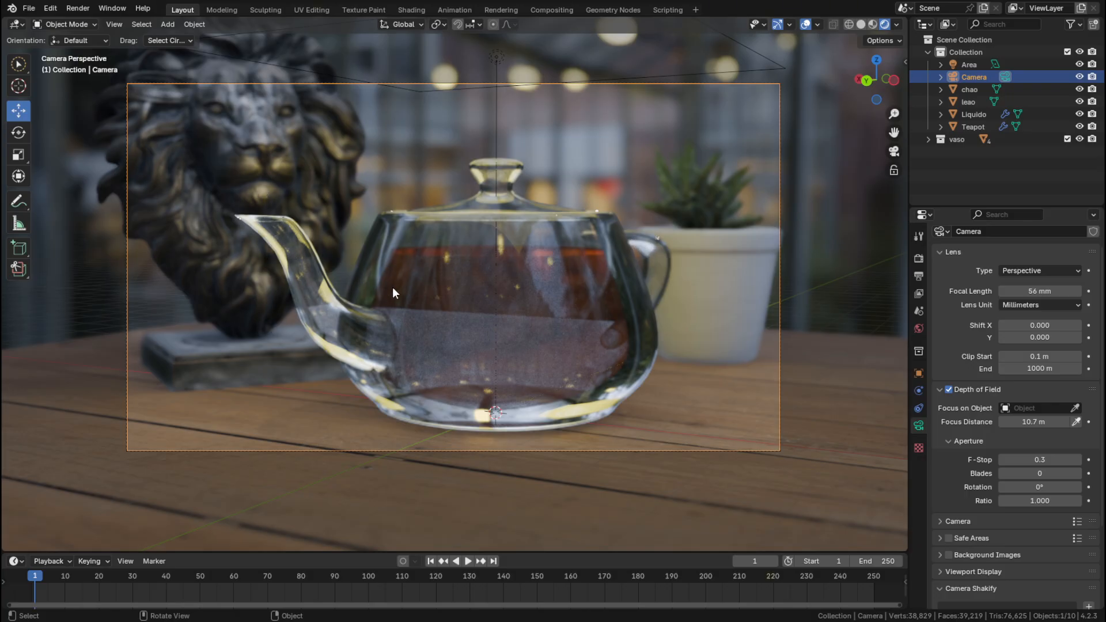
# Rotate the lion statue about -10.7° around the global Z axis.
pyautogui.click(238, 150)
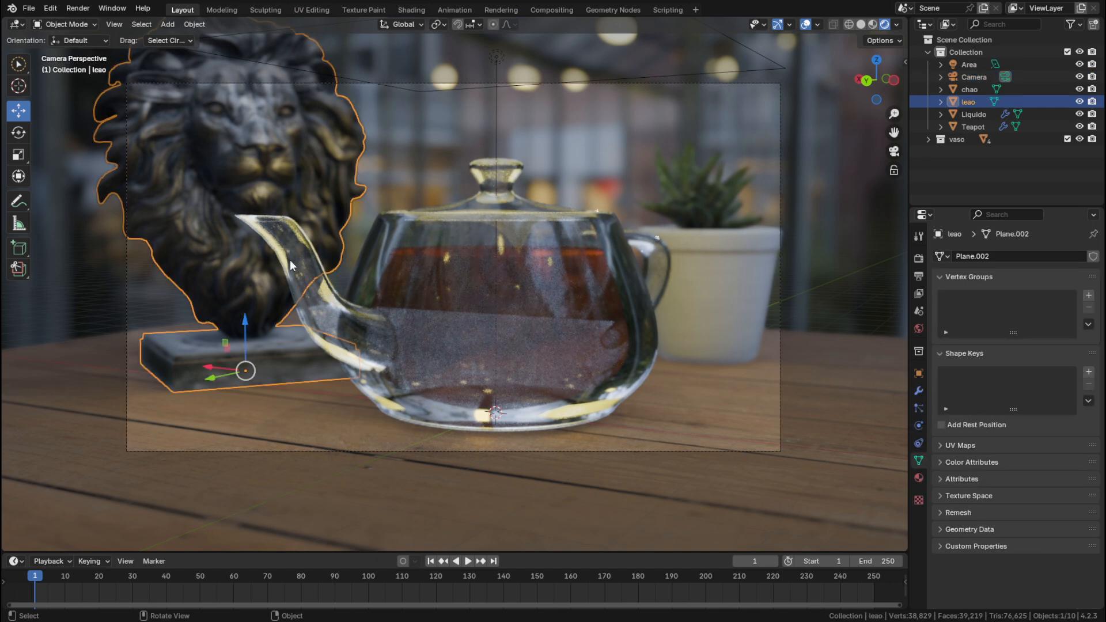
pyautogui.press('r')
pyautogui.press('z')
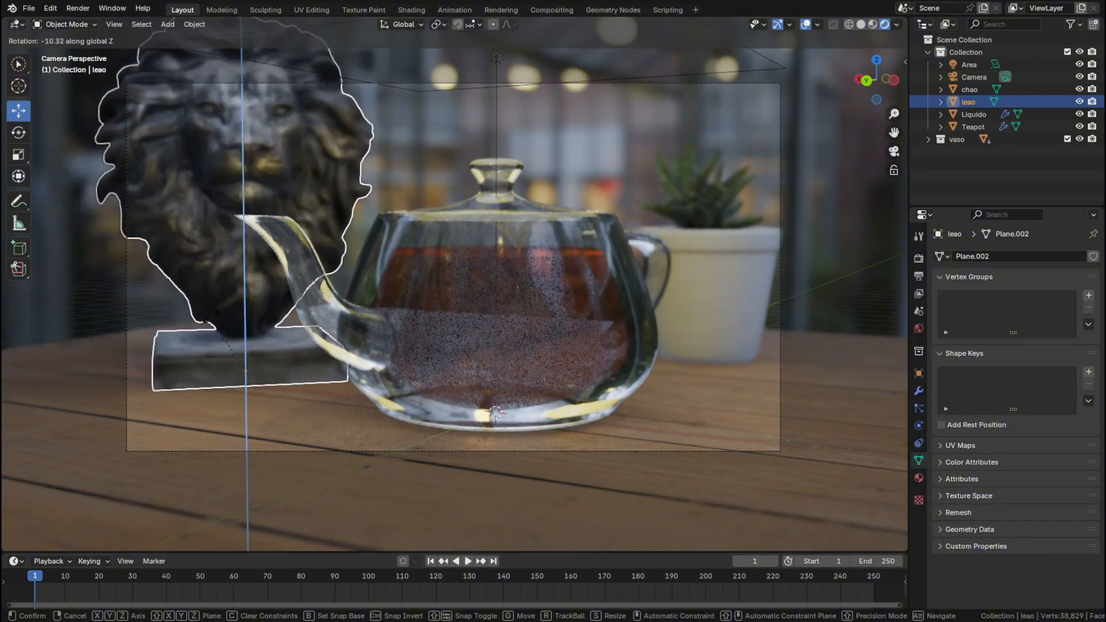
pyautogui.click(211, 318)
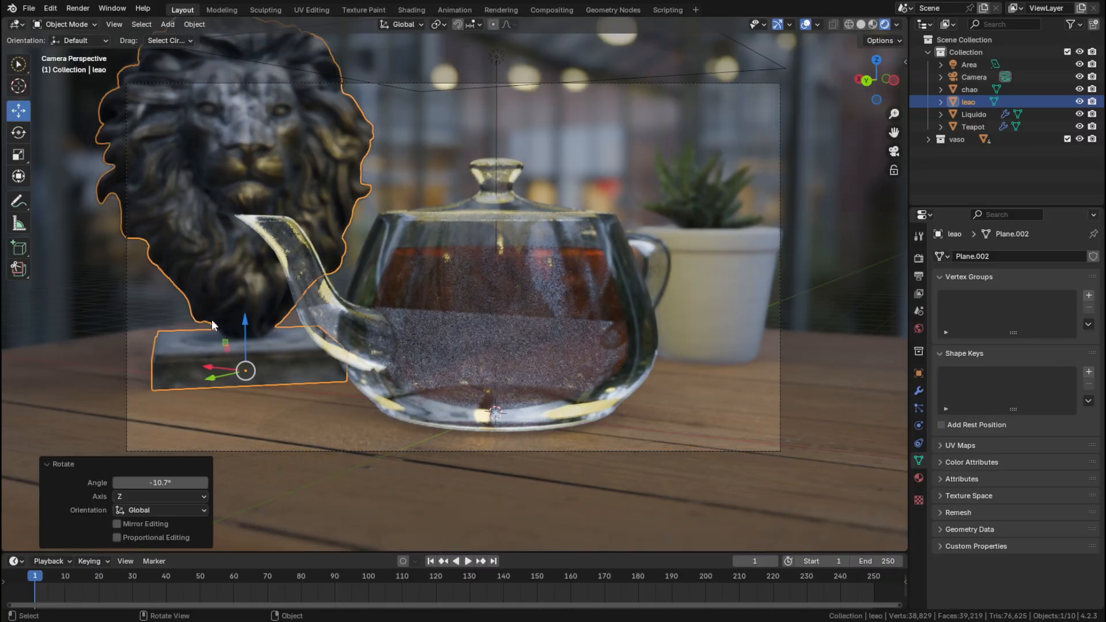
# Enable Jittered Shadows for the viewport in the EEVEE render sampling settings.
pyautogui.click(707, 384)
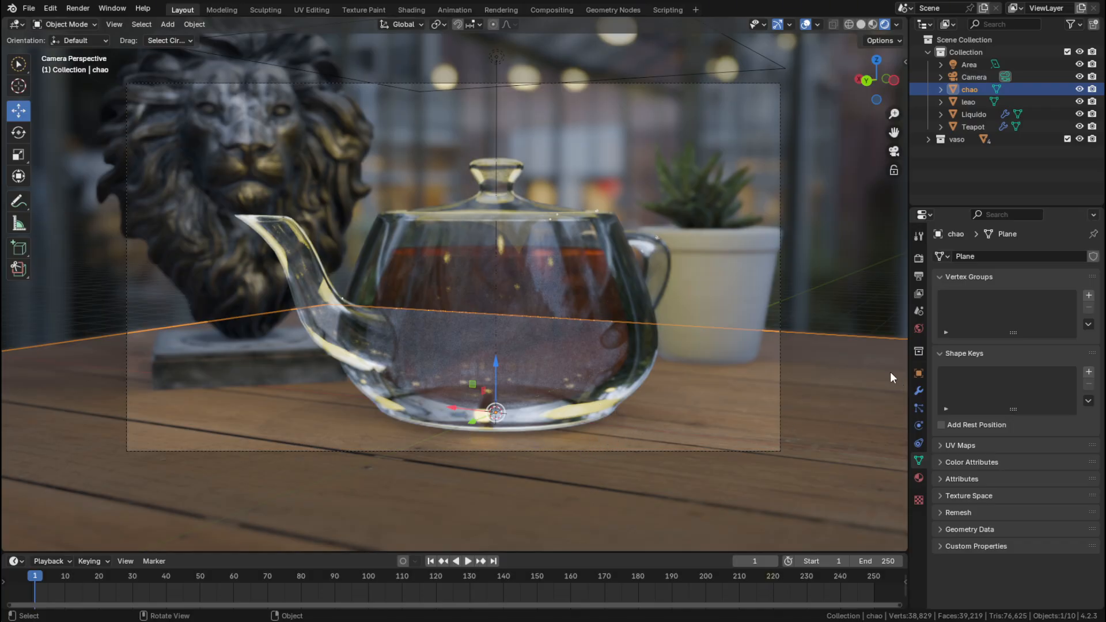
pyautogui.click(919, 258)
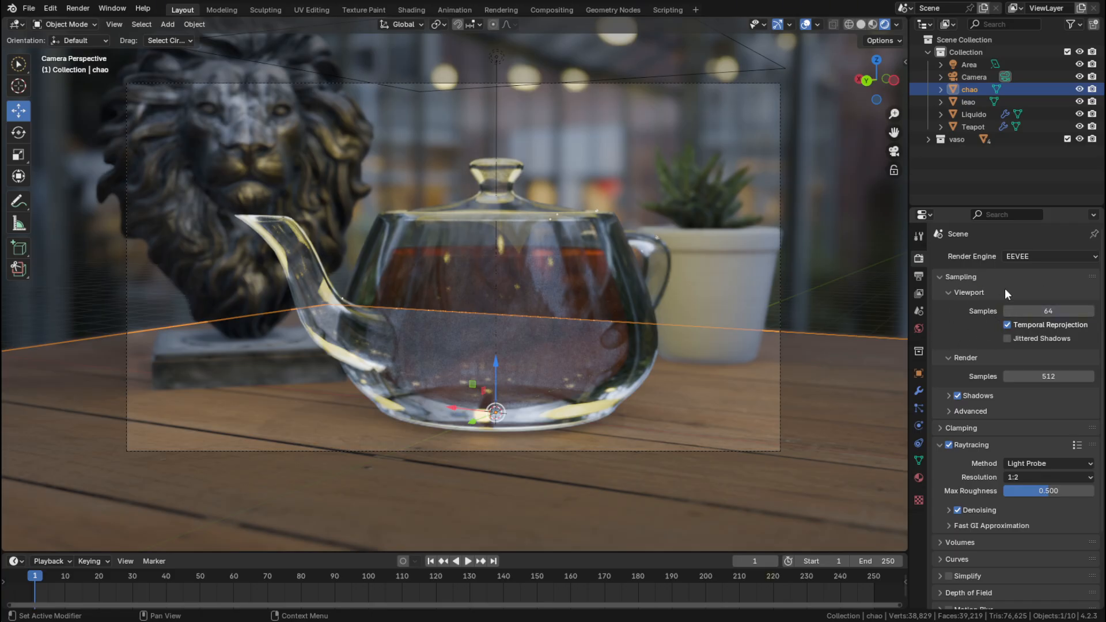
pyautogui.click(1008, 339)
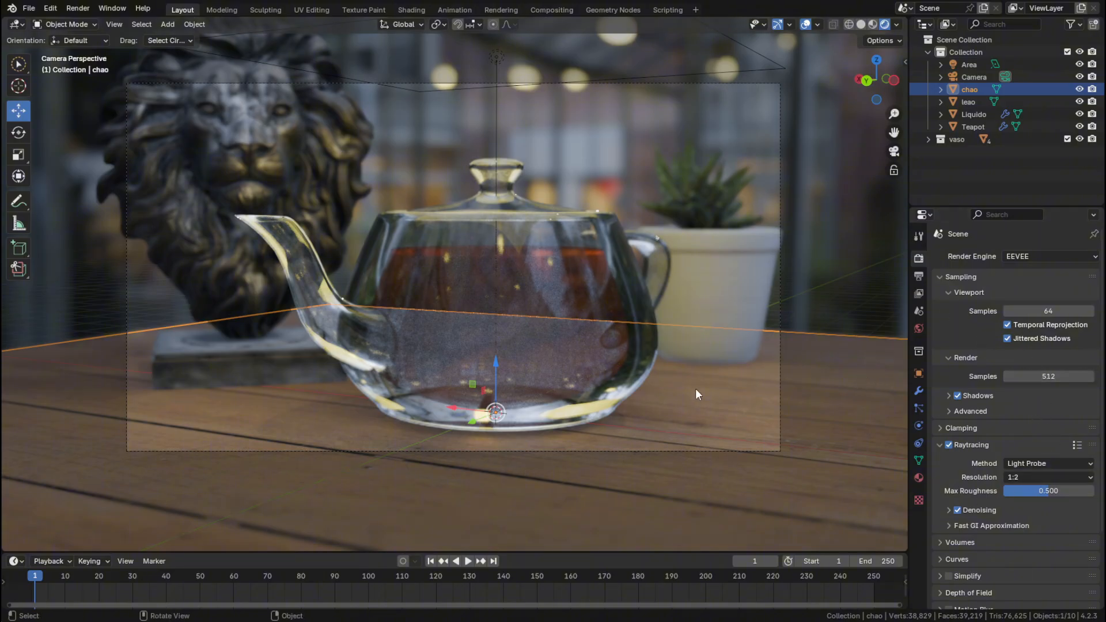
# Set the viewport samples to 128 and clear the object selection.
pyautogui.click(654, 145)
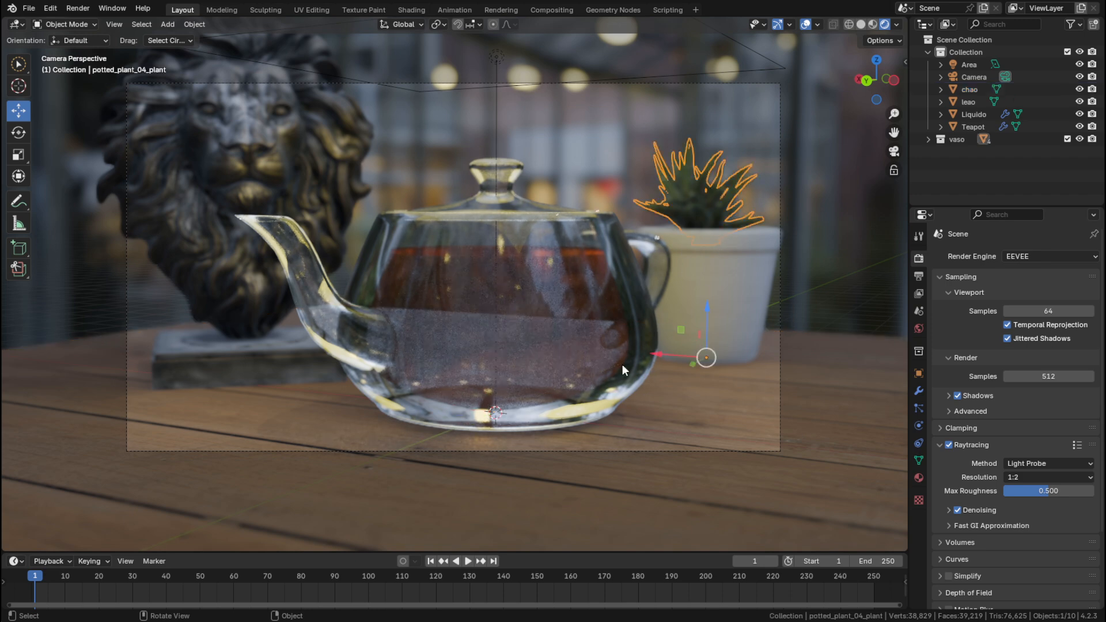
pyautogui.scroll(1, 622, 364)
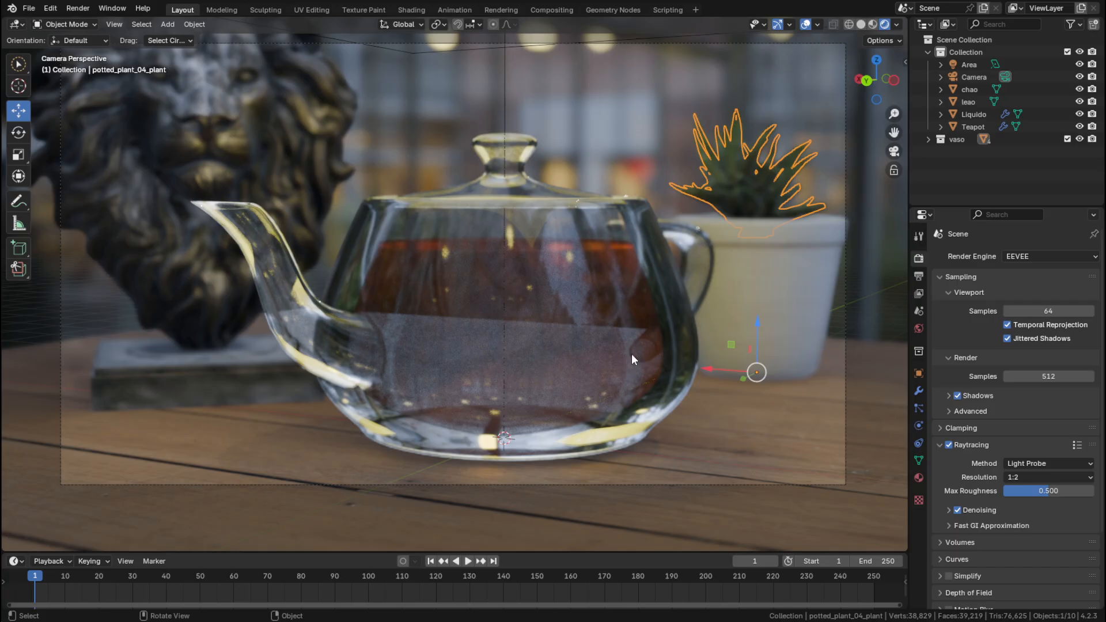
pyautogui.keyDown('shift'); pyautogui.moveTo(632, 354); pyautogui.dragTo(617, 385, button='middle'); pyautogui.keyUp('shift')
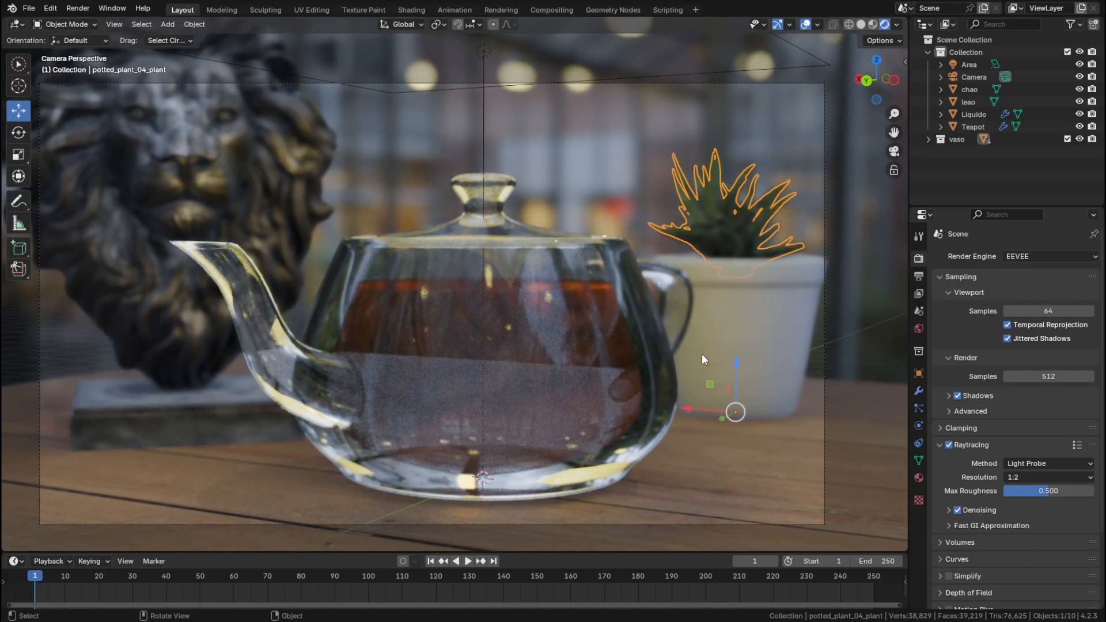
pyautogui.click(1050, 312)
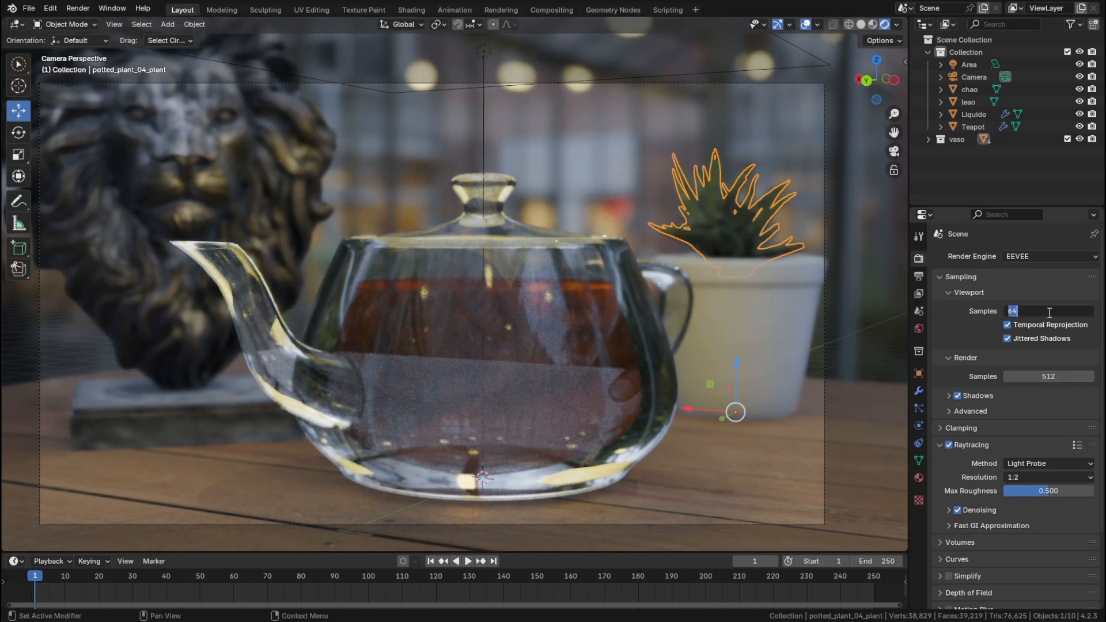
pyautogui.write('128')
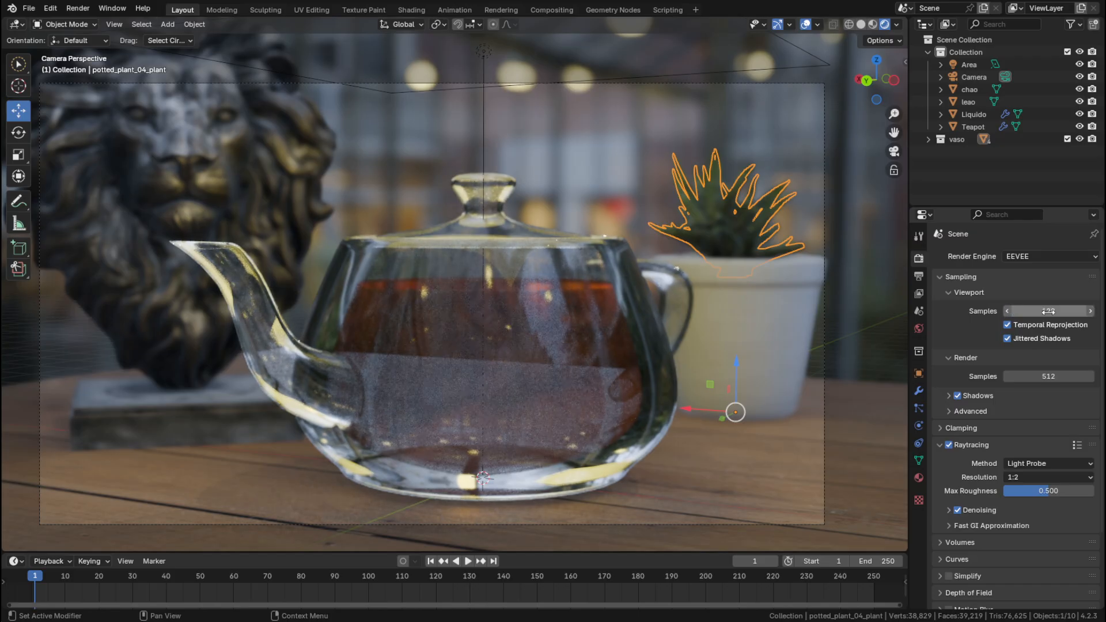
pyautogui.press('Return')
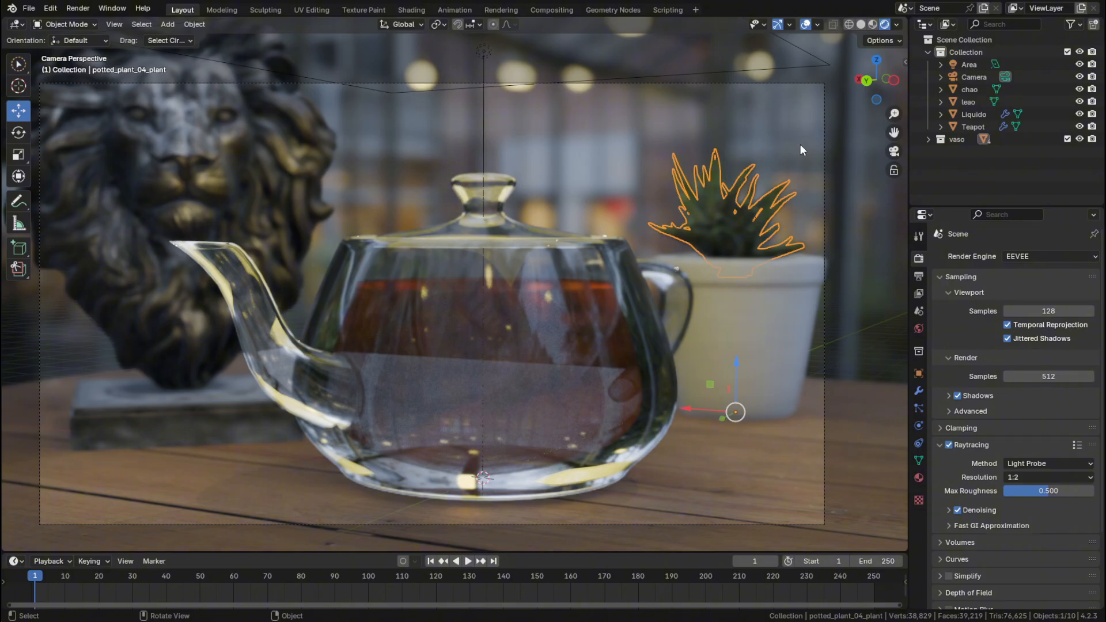
pyautogui.click(805, 160)
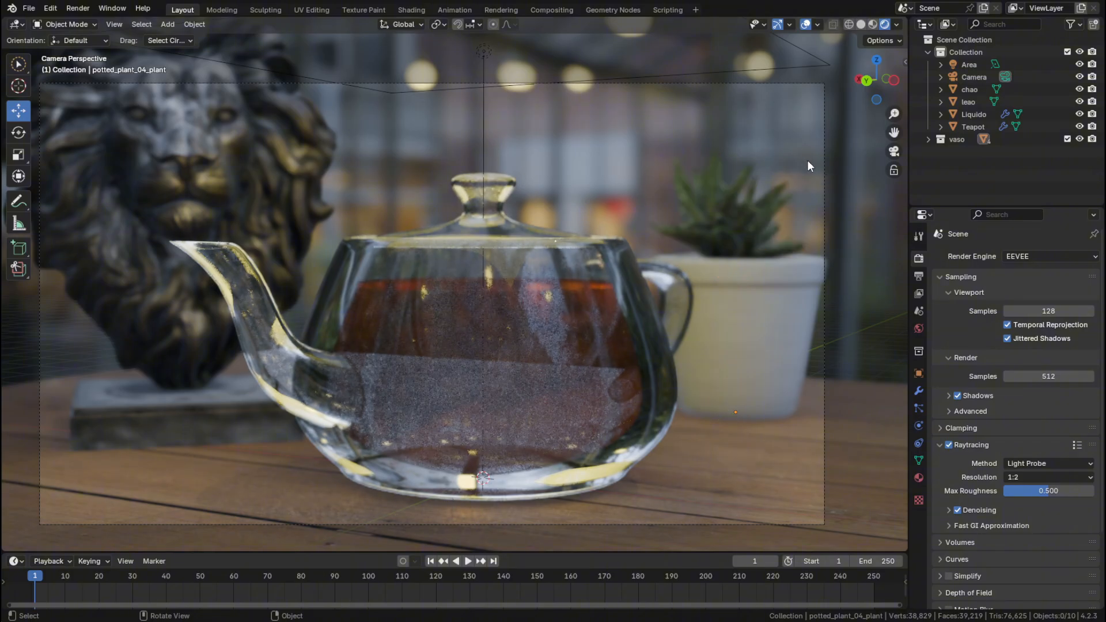